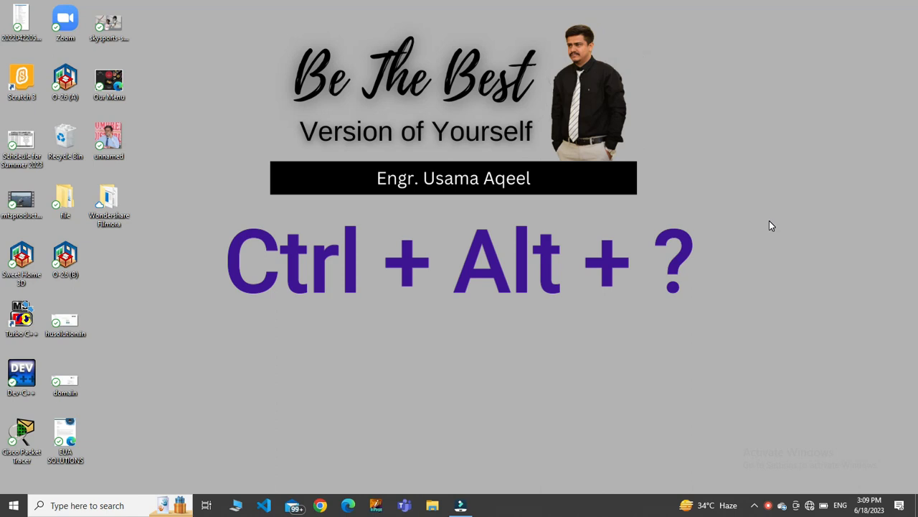
# Find and launch Word 2016, and create a blank document.
pyautogui.click(75, 508)
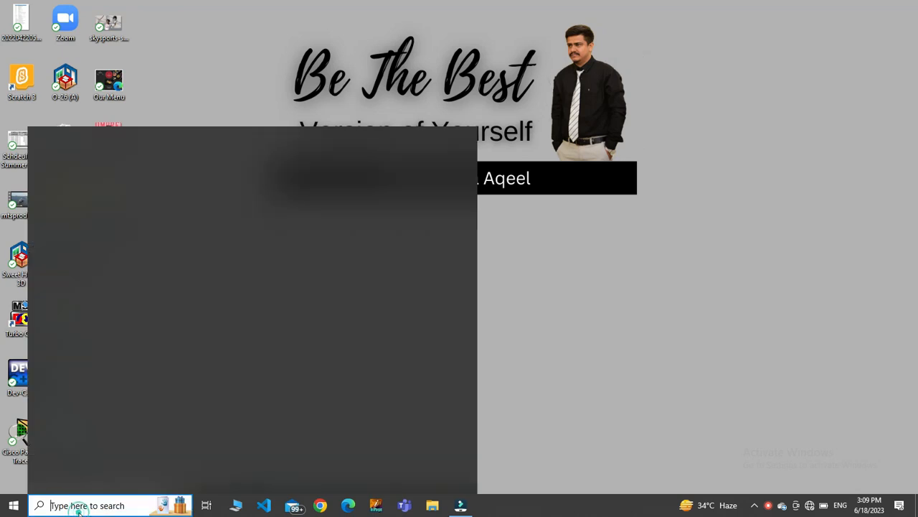
pyautogui.click(79, 508)
pyautogui.click(126, 505)
pyautogui.write('word')
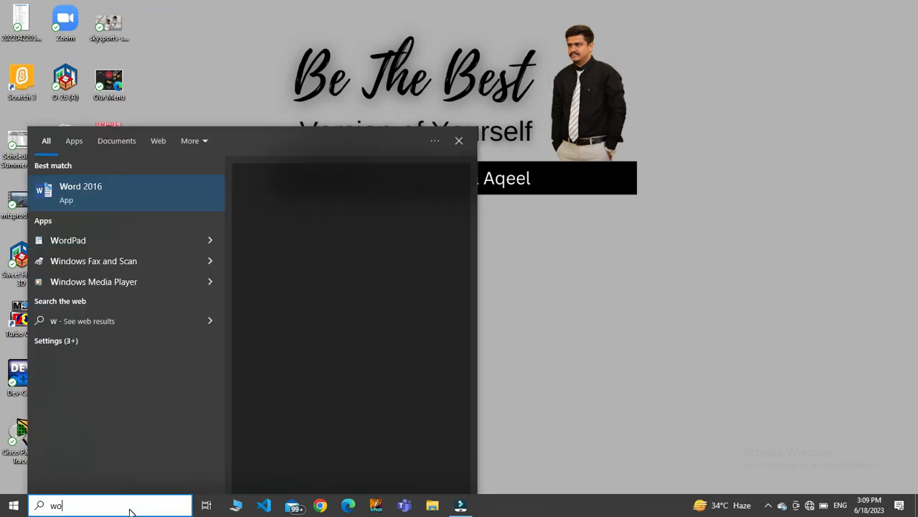
pyautogui.click(120, 206)
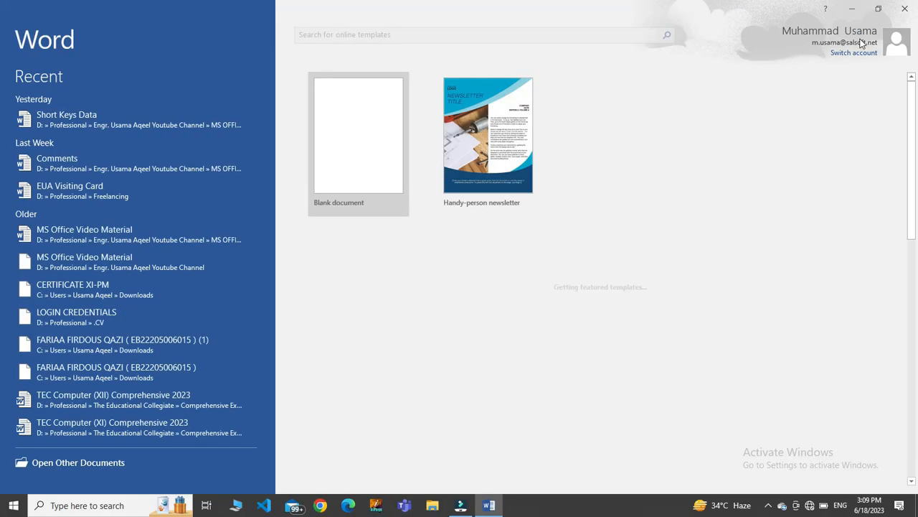
pyautogui.click(363, 129)
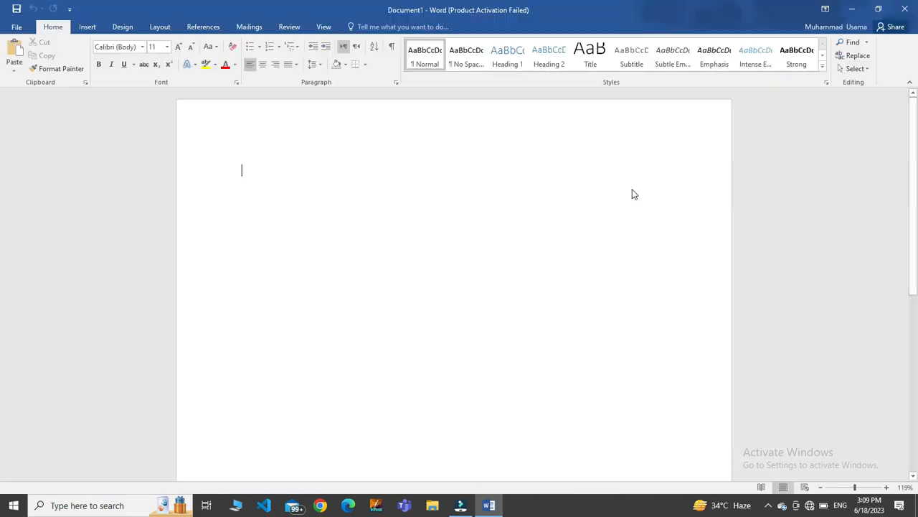
# Dismiss the activation notice and generate five sample paragraphs of three sentences each with =rand(5,3).
pyautogui.write('=')
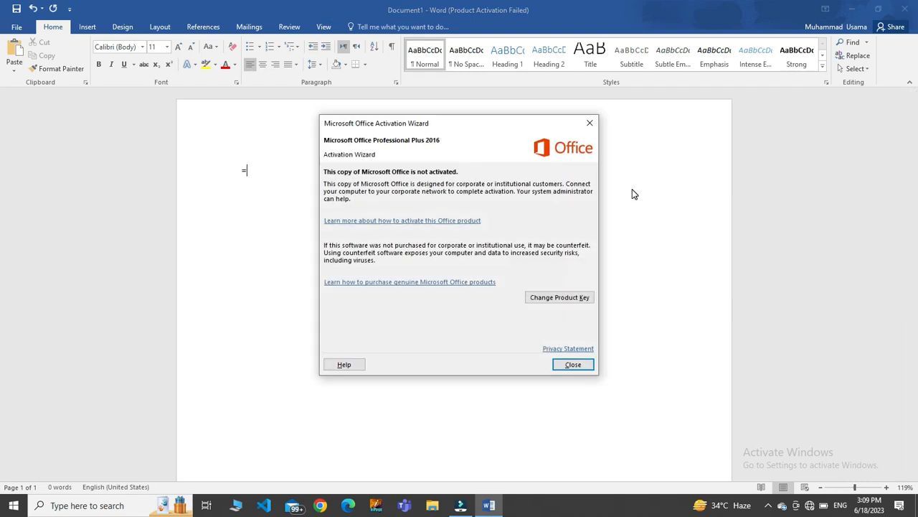
pyautogui.click(590, 123)
pyautogui.write('rand(5')
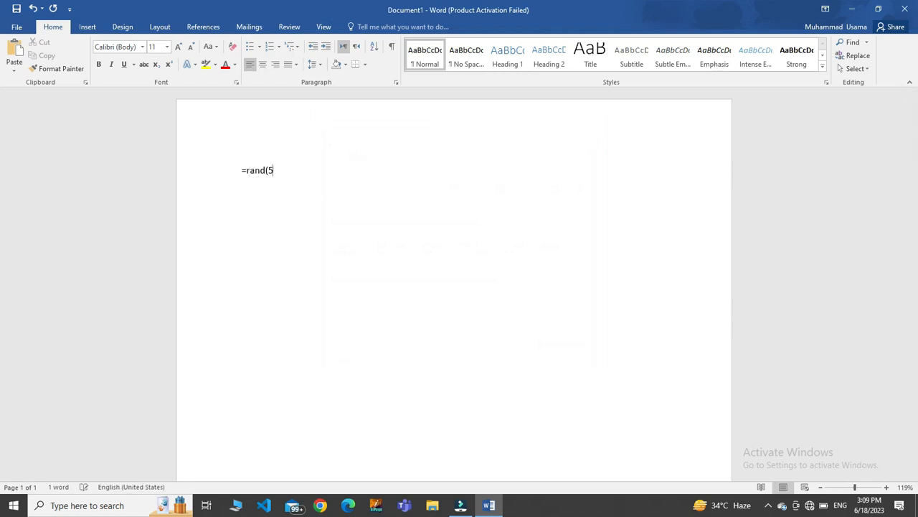
pyautogui.write(',3)')
pyautogui.press('Return')
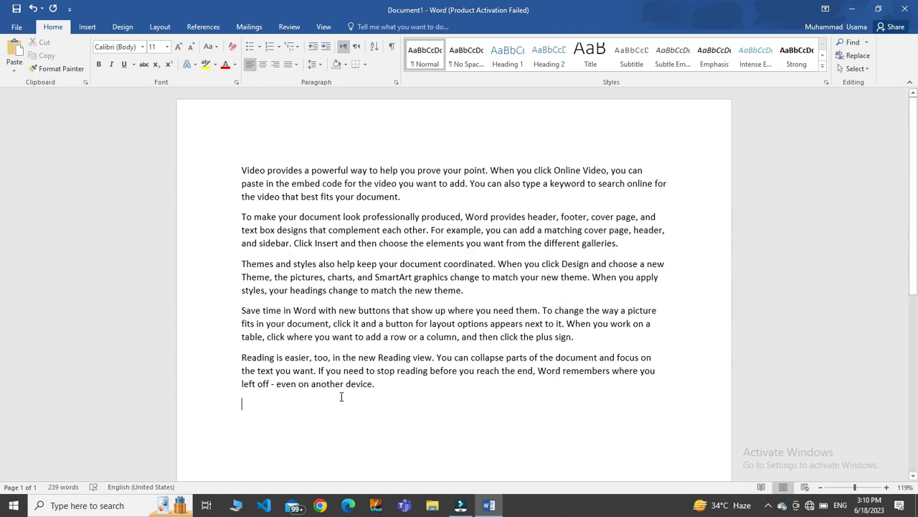
# Style the last paragraph as Heading 1, the fourth as Heading 2 and the third as Heading 3.
pyautogui.moveTo(380, 387); pyautogui.dragTo(215, 366)
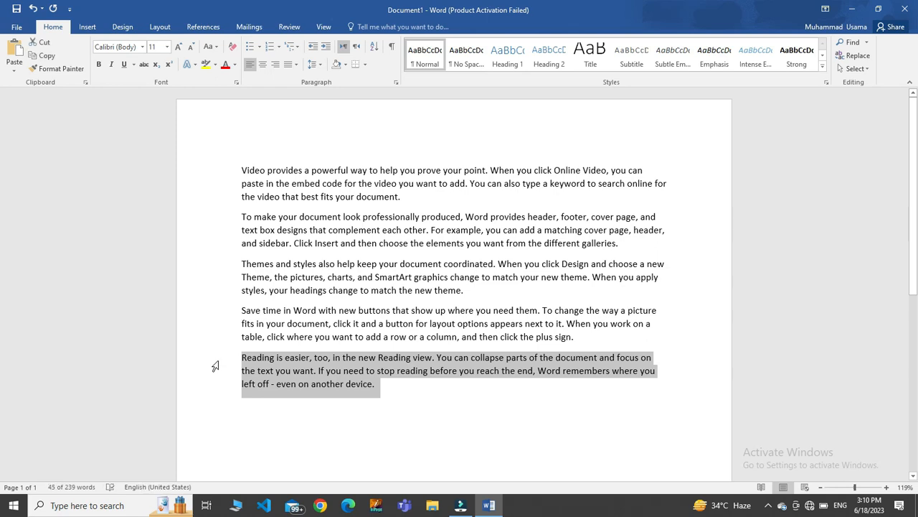
pyautogui.hotkey('ctrl', 'alt', '1')
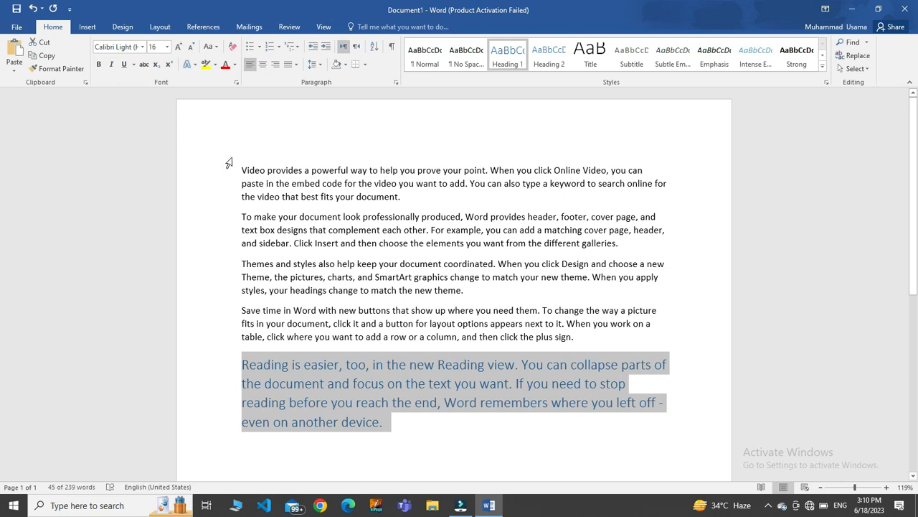
pyautogui.moveTo(581, 342); pyautogui.dragTo(245, 313)
pyautogui.hotkey('ctrl', 'alt', '2')
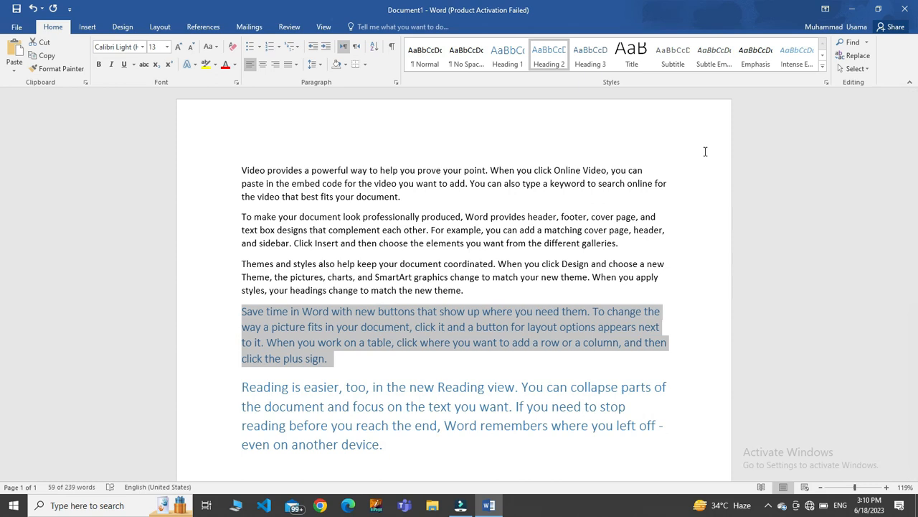
pyautogui.moveTo(478, 289); pyautogui.dragTo(265, 270)
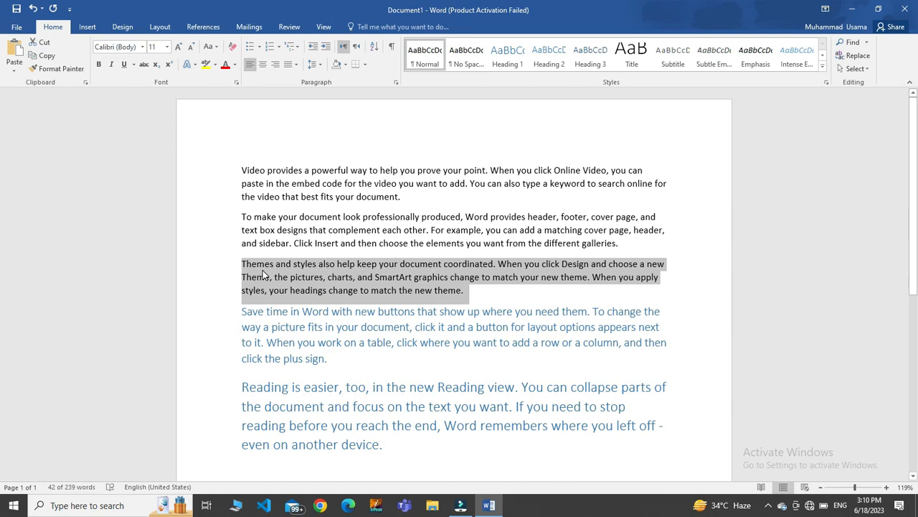
pyautogui.hotkey('ctrl', 'alt', '3')
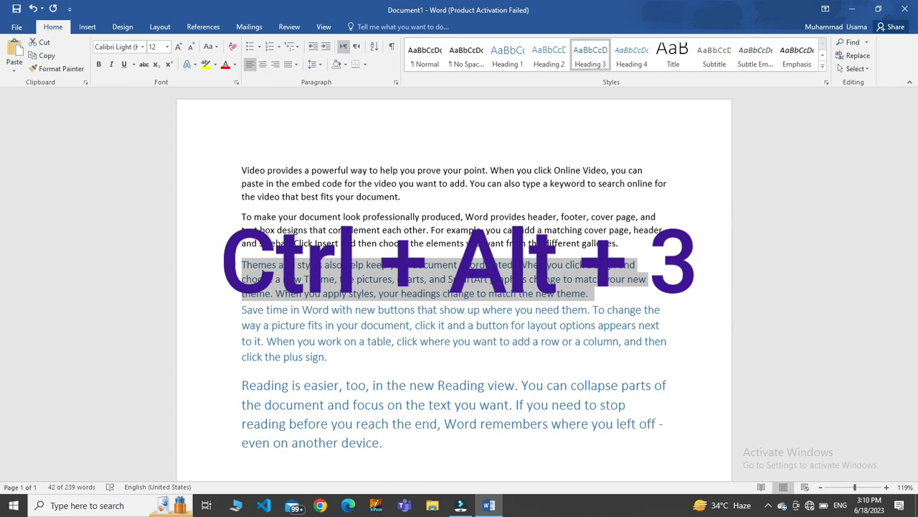
# Compare the style and font size applied to each of the three heading paragraphs.
pyautogui.scroll(1, 883, 212)
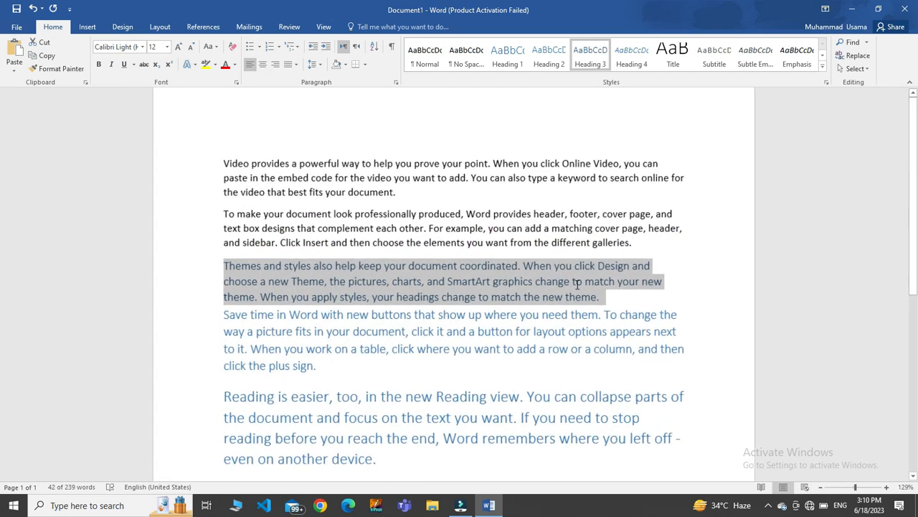
pyautogui.scroll(-1, 883, 212)
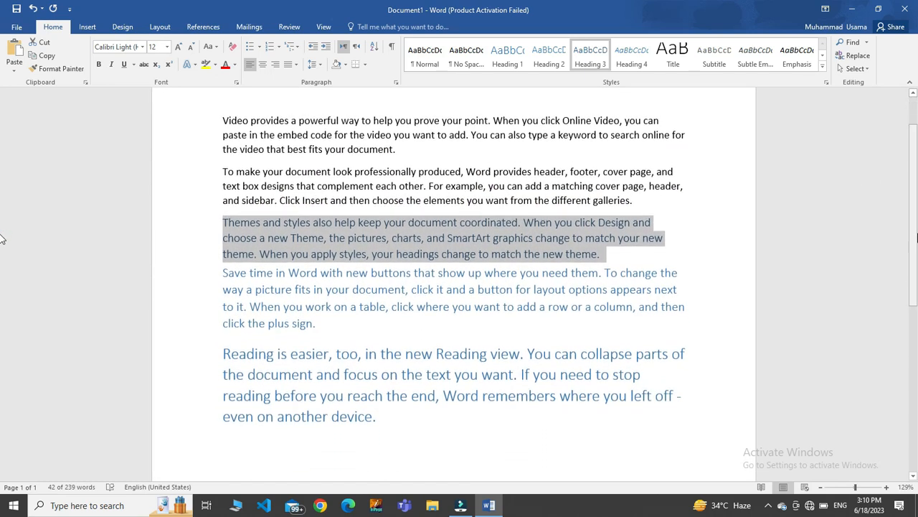
pyautogui.click(539, 359)
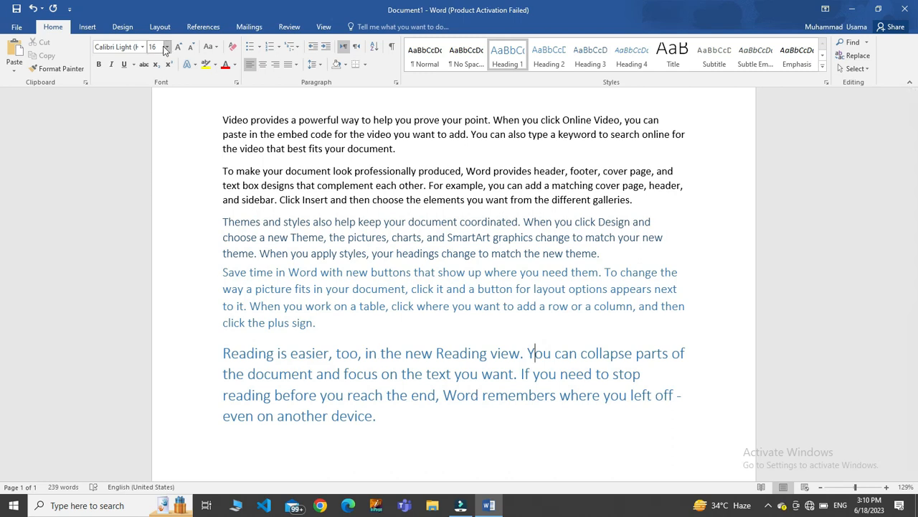
pyautogui.click(306, 352)
pyautogui.click(317, 290)
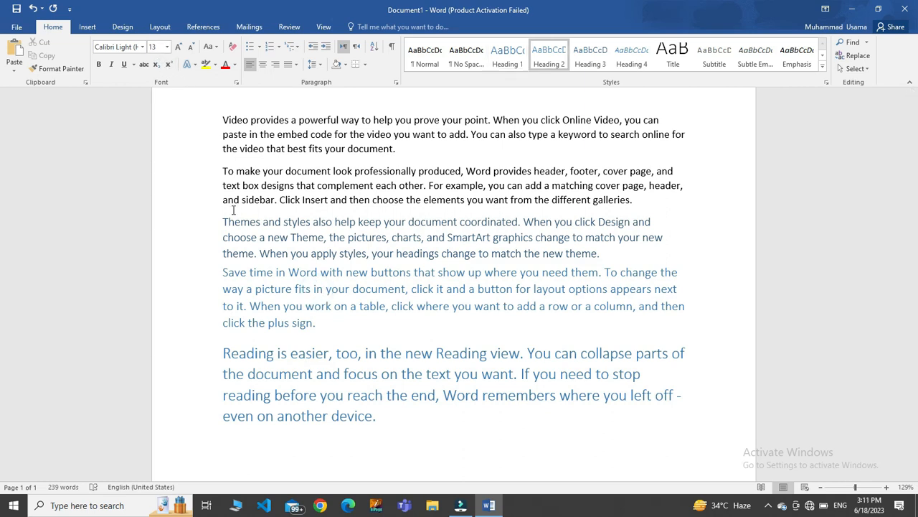
pyautogui.click(304, 243)
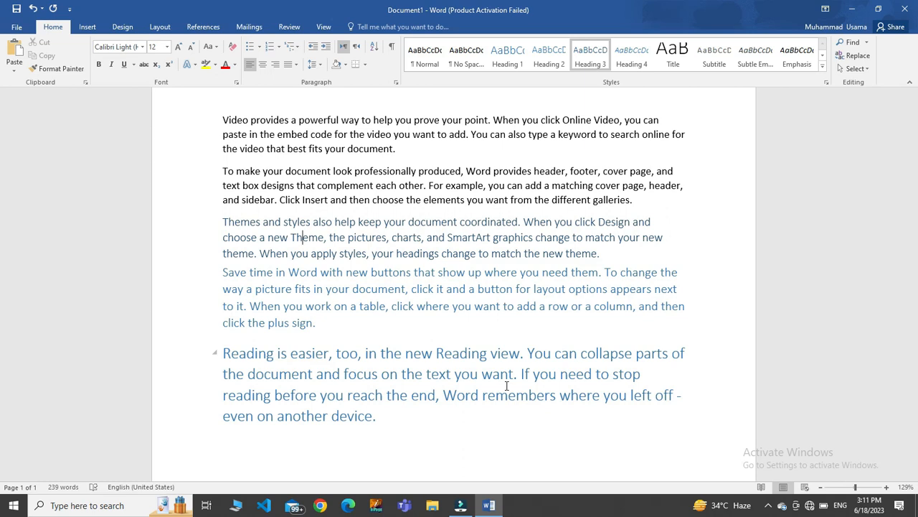
pyautogui.moveTo(271, 374); pyautogui.dragTo(201, 222)
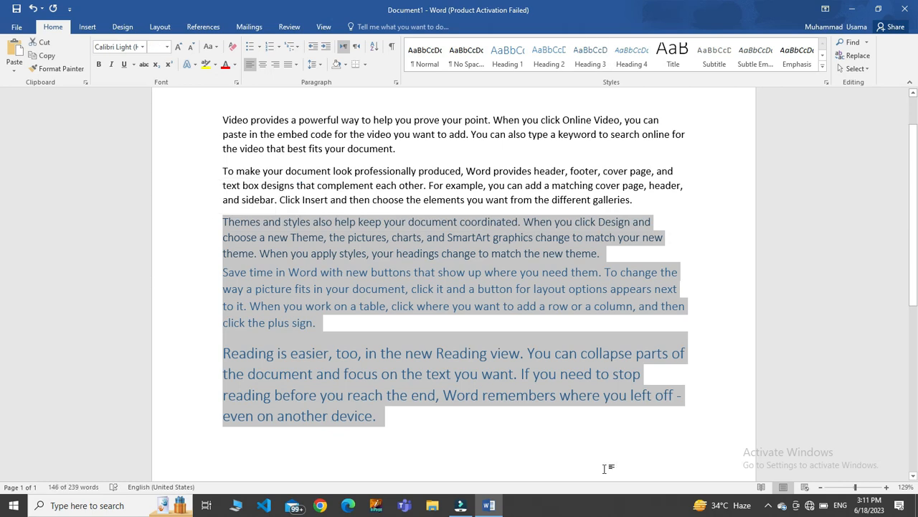
pyautogui.click(453, 373)
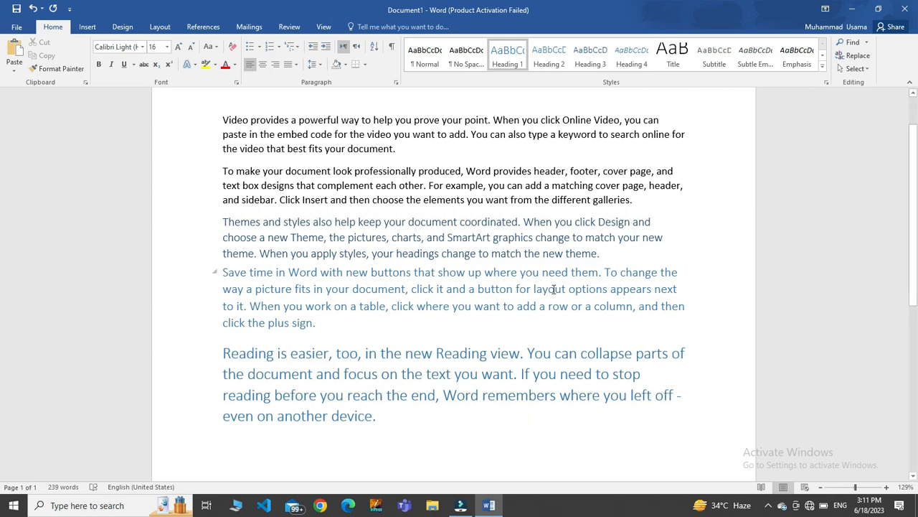
# Insert an endnote at the end of the second paragraph with the text "hdcashfjkas".
pyautogui.click(638, 202)
pyautogui.moveTo(516, 204); pyautogui.dragTo(223, 170)
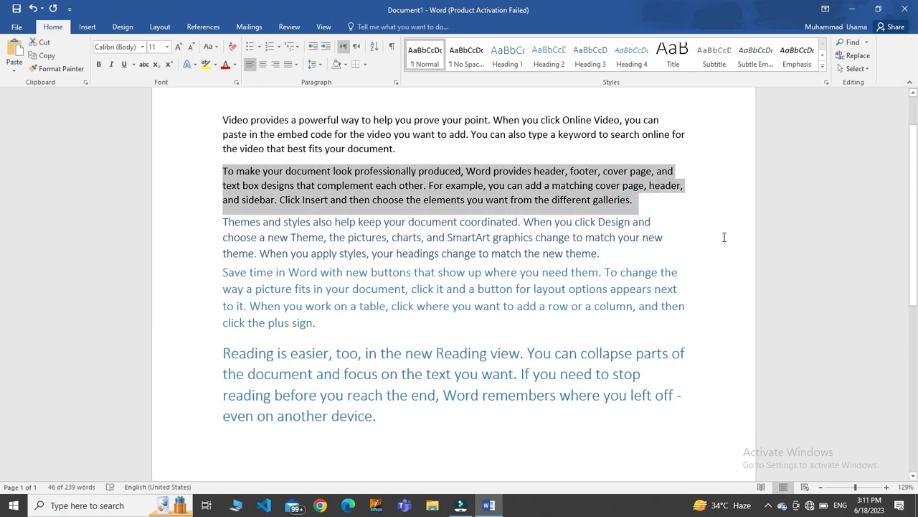
pyautogui.hotkey('ctrl', 'alt', 'd')
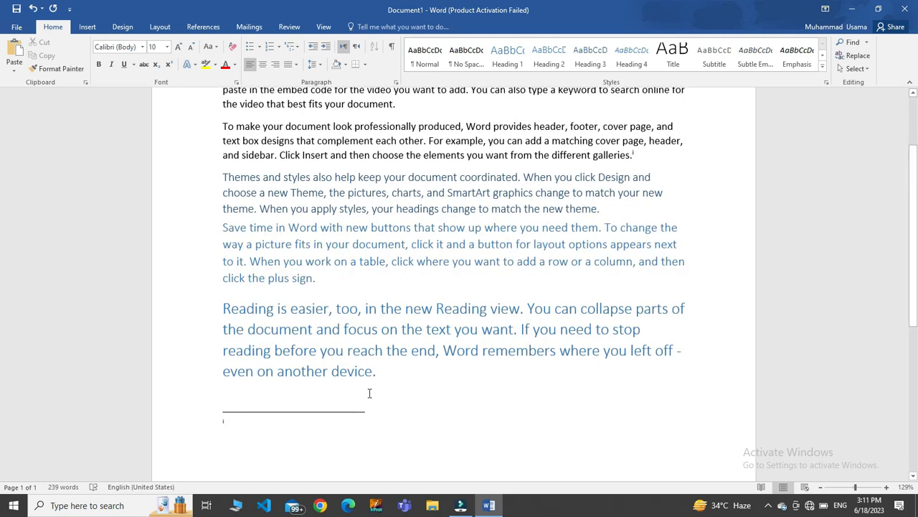
pyautogui.click(245, 422)
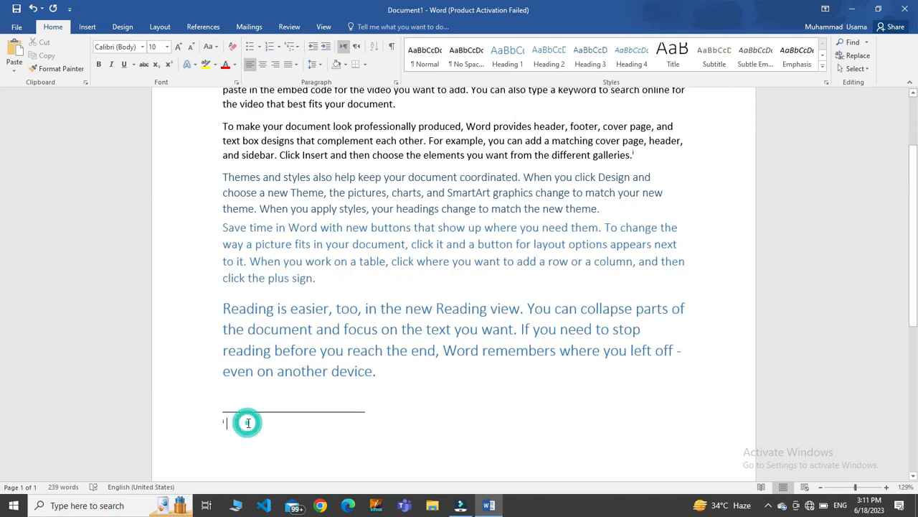
pyautogui.write('hdcashfjkas')
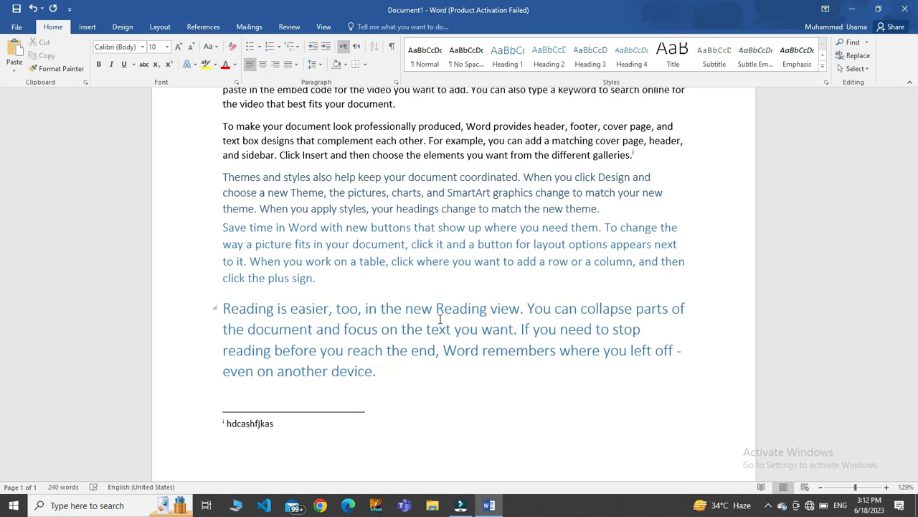
# Add blank lines below the last paragraph and insert an empty footnote there.
pyautogui.doubleClick(309, 353)
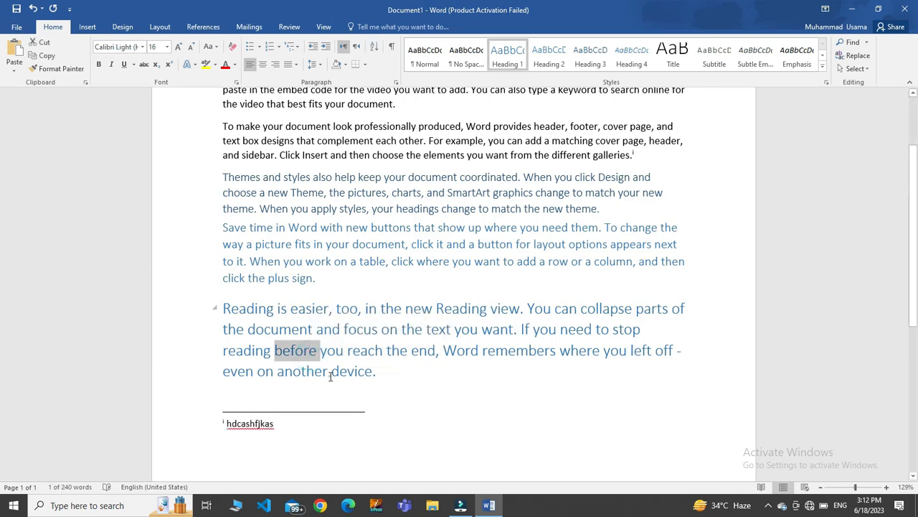
pyautogui.click(330, 376)
pyautogui.scroll(-5, 4, 265)
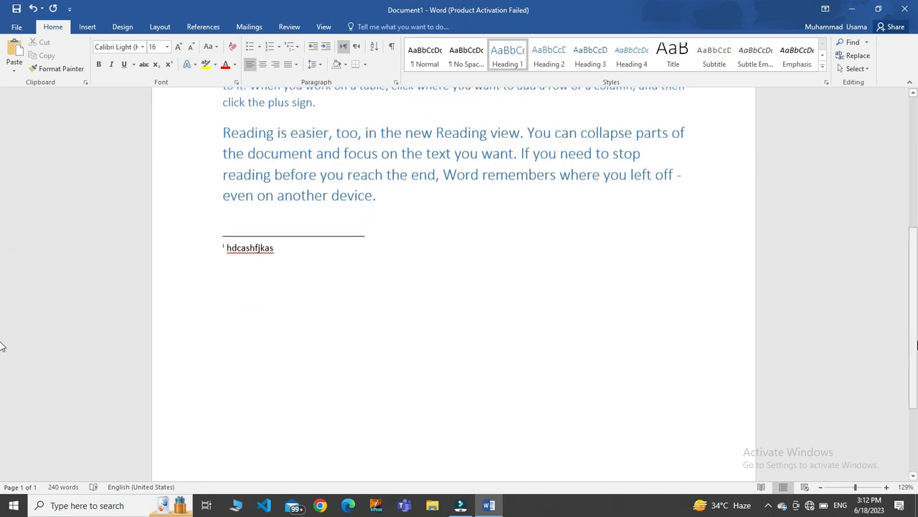
pyautogui.click(330, 250)
pyautogui.press('Return')
pyautogui.press('Return')
pyautogui.click(330, 252)
pyautogui.click(379, 195)
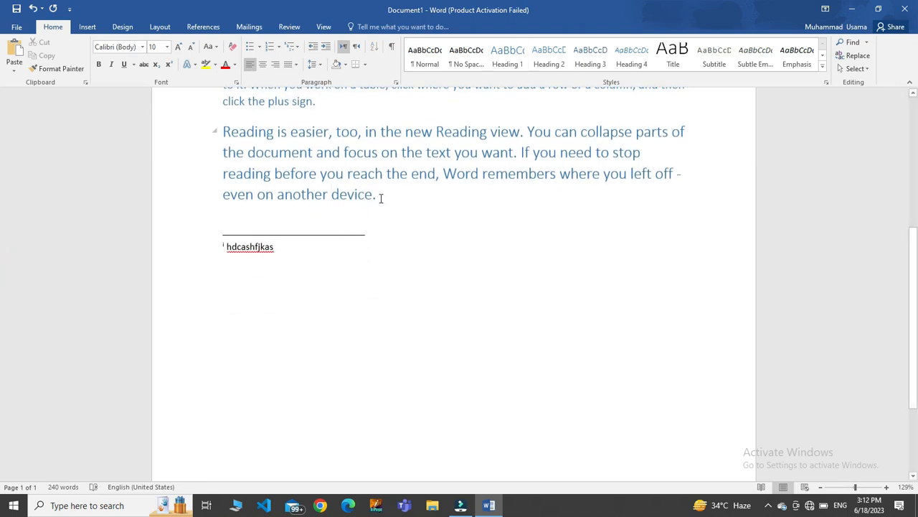
pyautogui.press('Return')
pyautogui.press('Return')
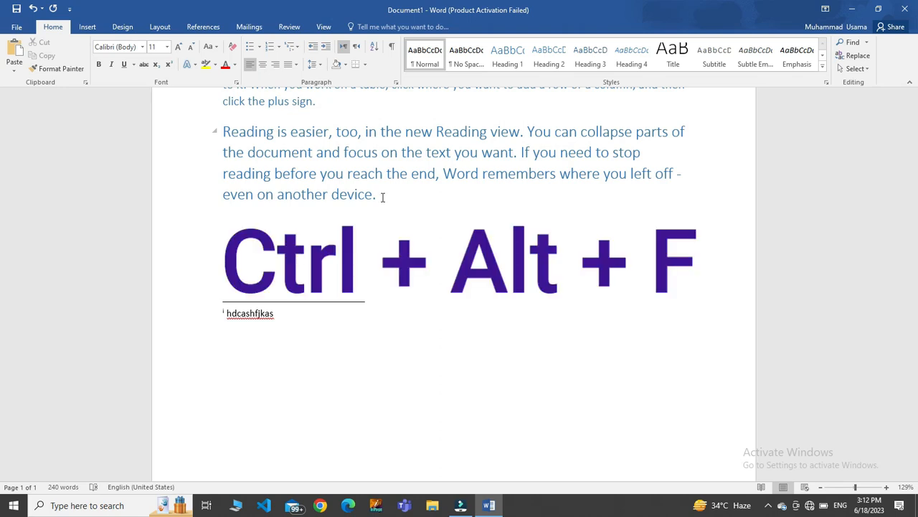
pyautogui.hotkey('ctrl', 'alt', 'f')
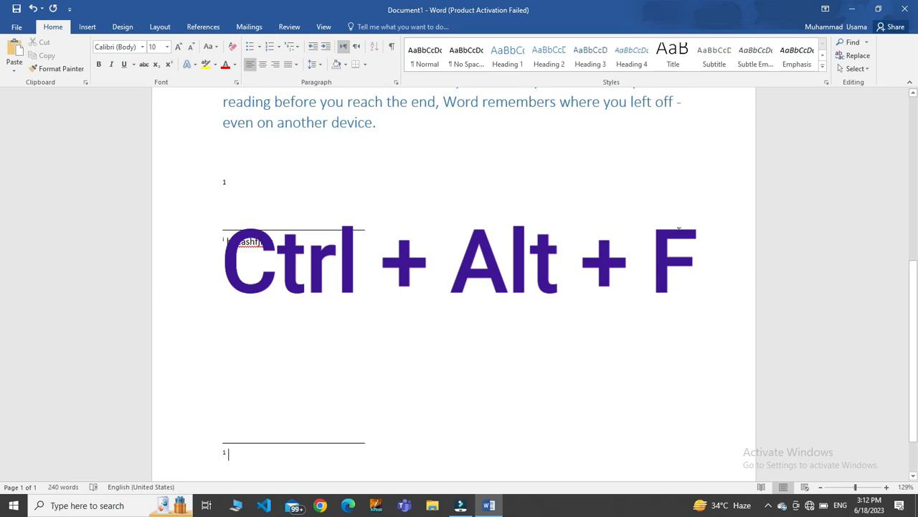
pyautogui.scroll(-1, 2, 347)
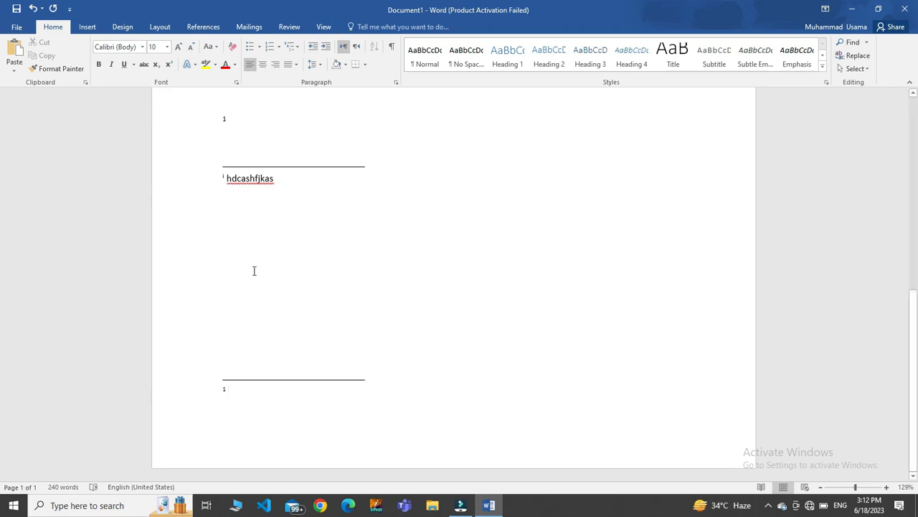
# Undo the footnote, the blank lines, the endnote and the heading styles, back to the plain sample paragraphs.
pyautogui.moveTo(915, 352); pyautogui.dragTo(915, 349)
pyautogui.hotkey('ctrl', 'z')
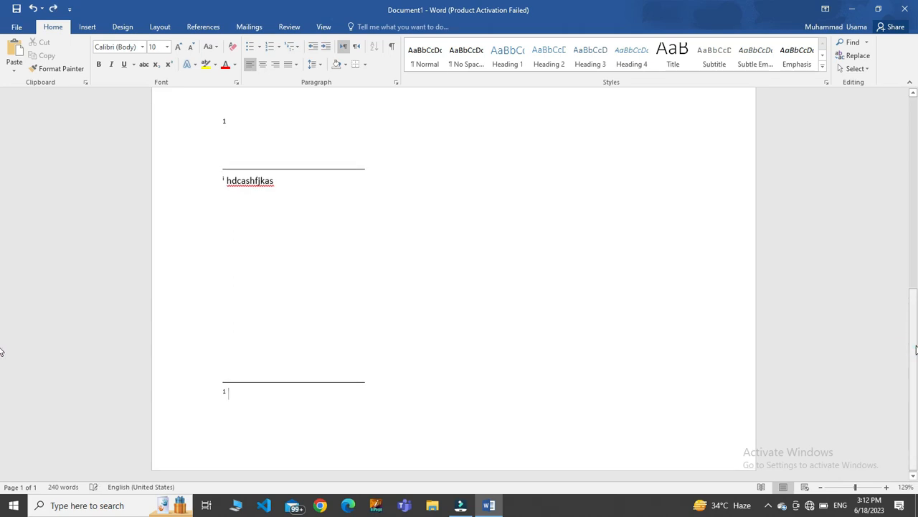
pyautogui.click(652, 248)
pyautogui.hotkey('ctrl', 'z')
pyautogui.hotkey('ctrl', 'z')
pyautogui.hotkey('ctrl', 'z')
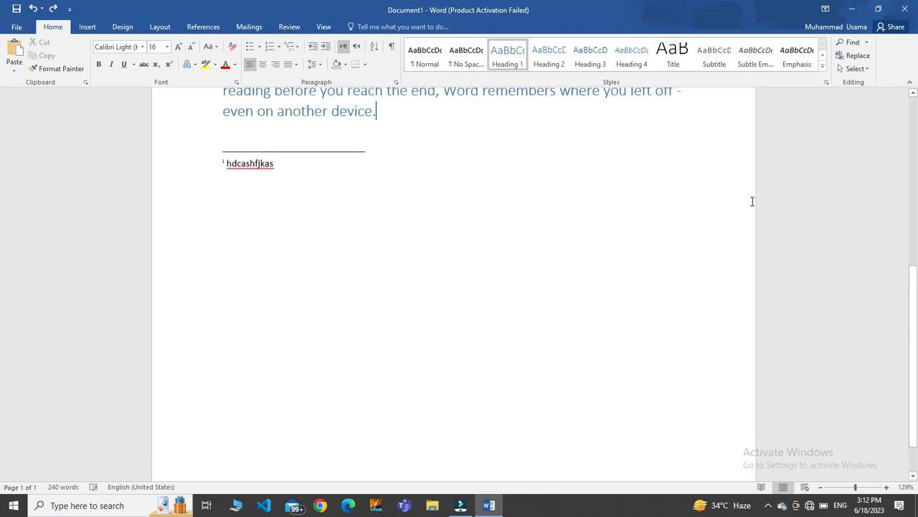
pyautogui.hotkey('ctrl', 'z')
pyautogui.hotkey('ctrl', 'z')
pyautogui.hotkey('ctrl', 'z')
pyautogui.hotkey('ctrl', 'z')
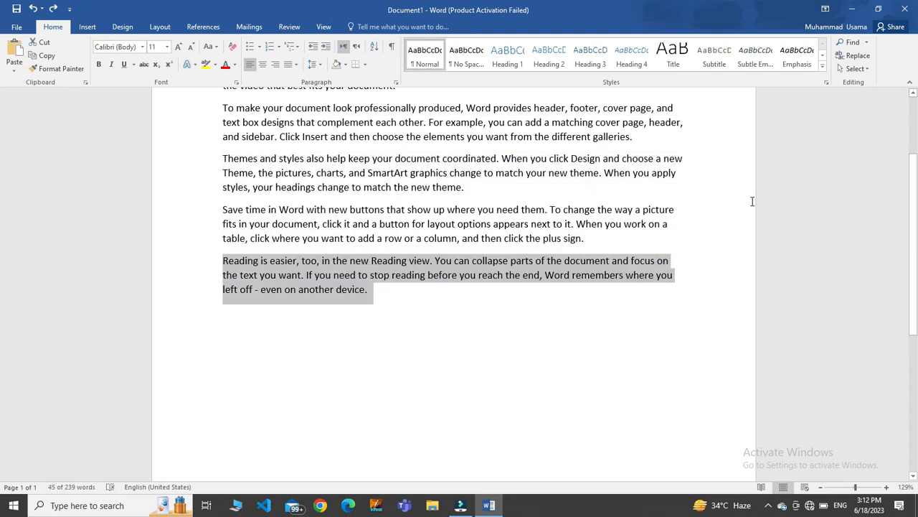
# Switch the document to Draft view and undo the sample text generation, back to the =rand(5,3) formula.
pyautogui.click(667, 154)
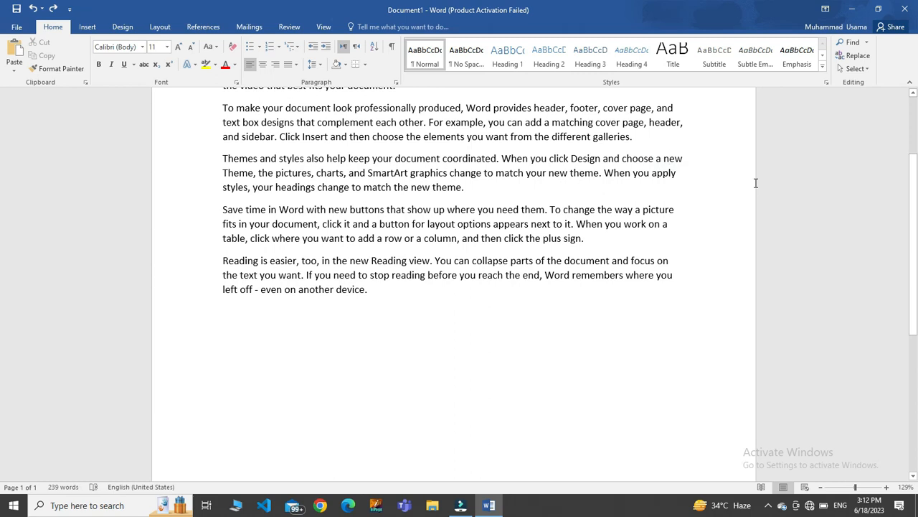
pyautogui.scroll(-3, 755, 182)
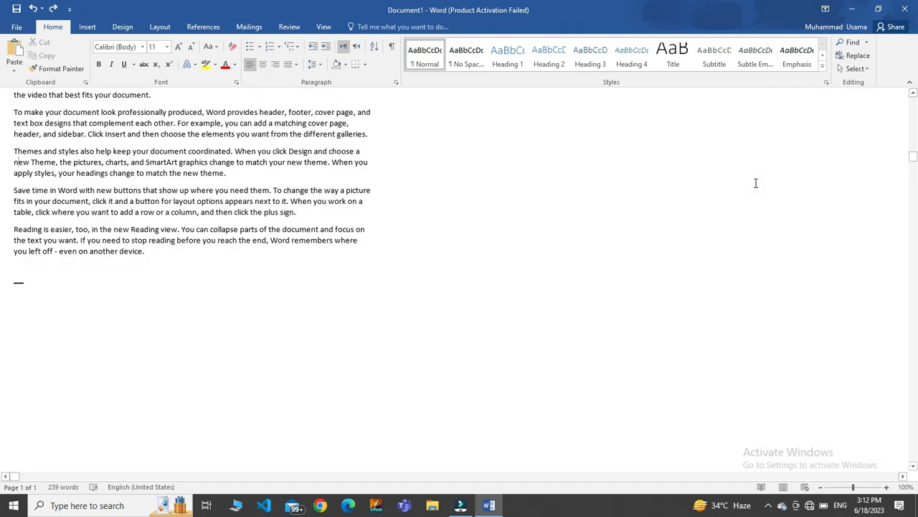
pyautogui.hotkey('ctrl', 'alt', 'n')
pyautogui.hotkey('ctrl', 'z')
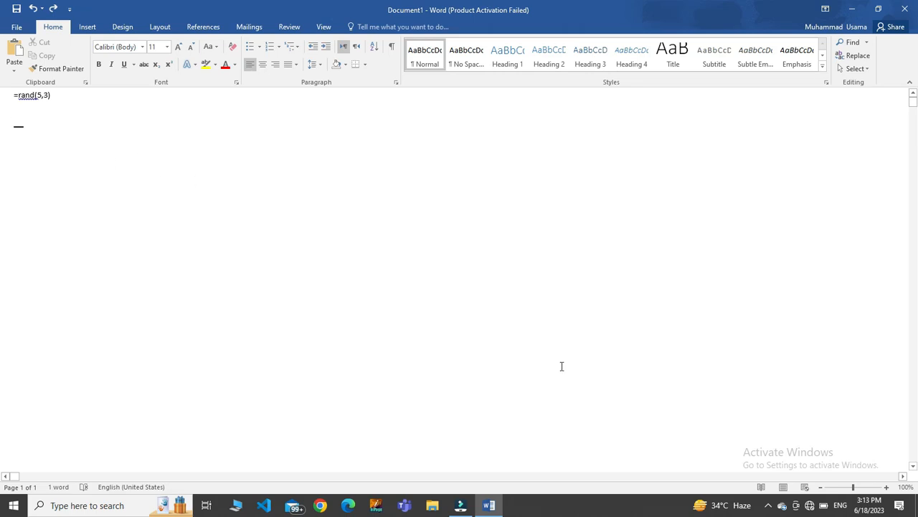
# Switch the document to Print Layout, show it in Read Mode, and return it to Print Layout.
pyautogui.click(782, 488)
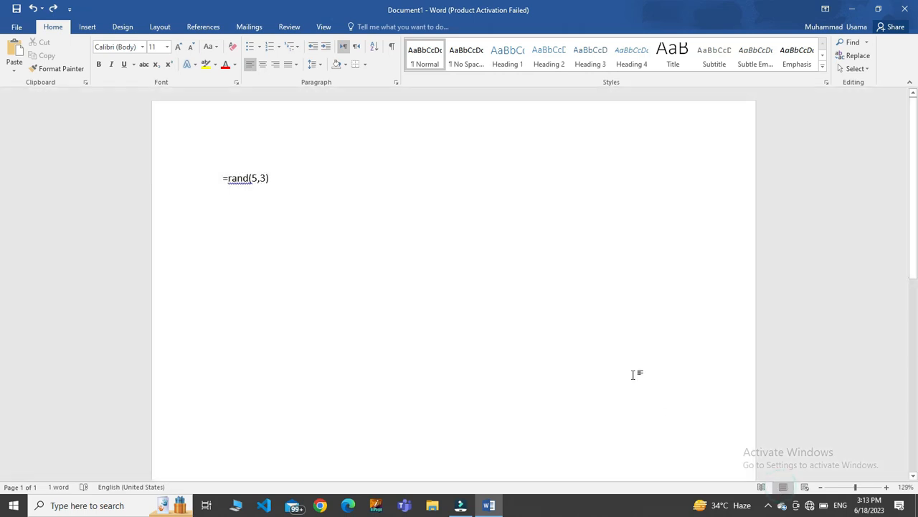
pyautogui.click(762, 488)
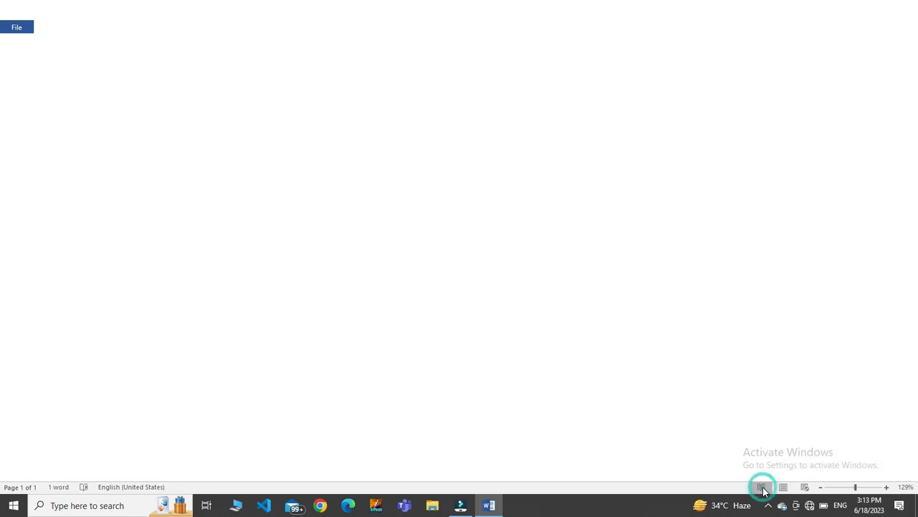
pyautogui.click(783, 487)
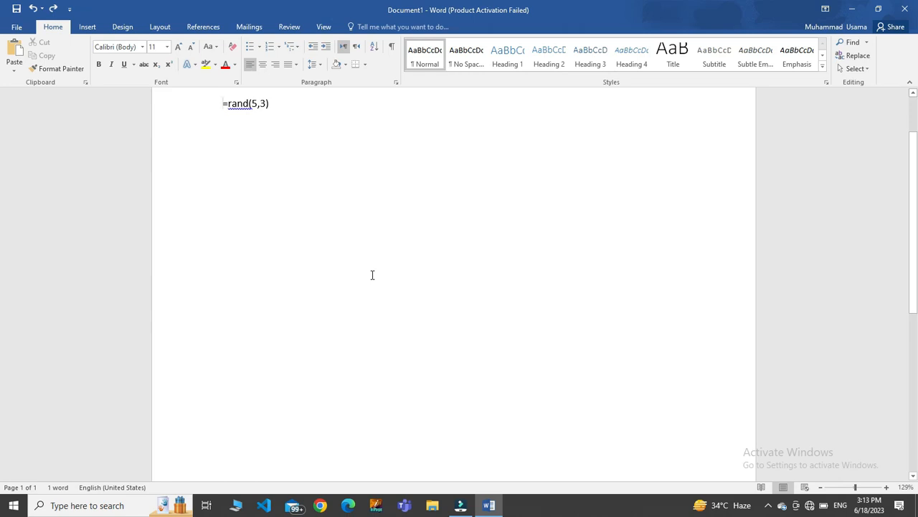
# Switch to Outline view and regenerate the sample paragraphs from =rand(5,3), followed by several blank lines.
pyautogui.hotkey('ctrl', 'alt', 'o')
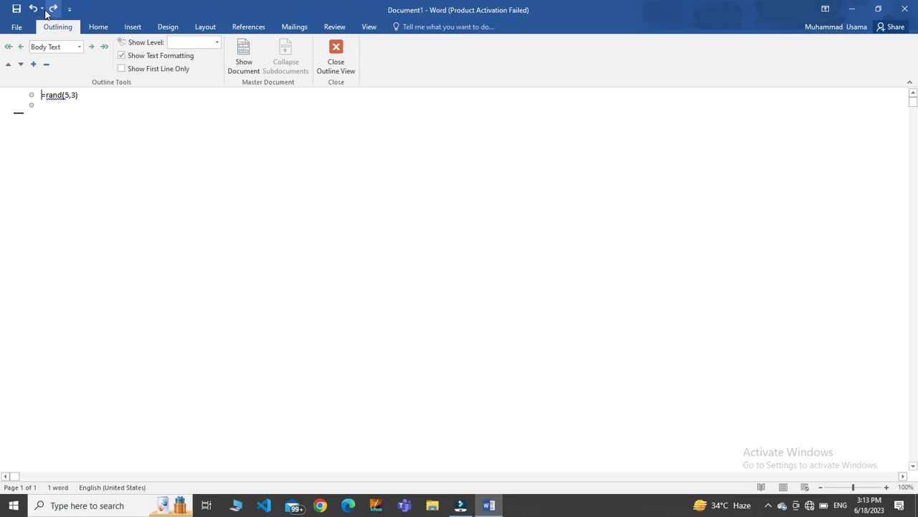
pyautogui.click(40, 104)
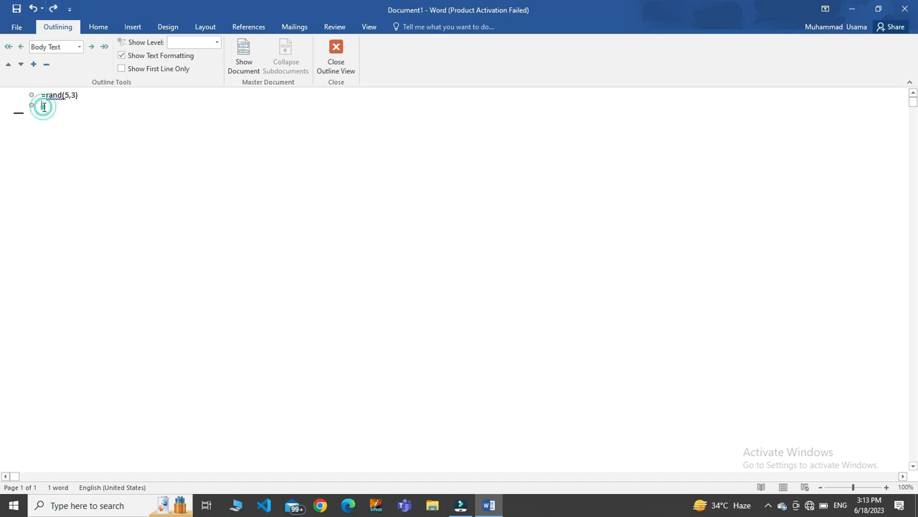
pyautogui.press('Return')
pyautogui.press('Return')
pyautogui.press('Return')
pyautogui.press('Return')
pyautogui.press('Return')
pyautogui.press('Return')
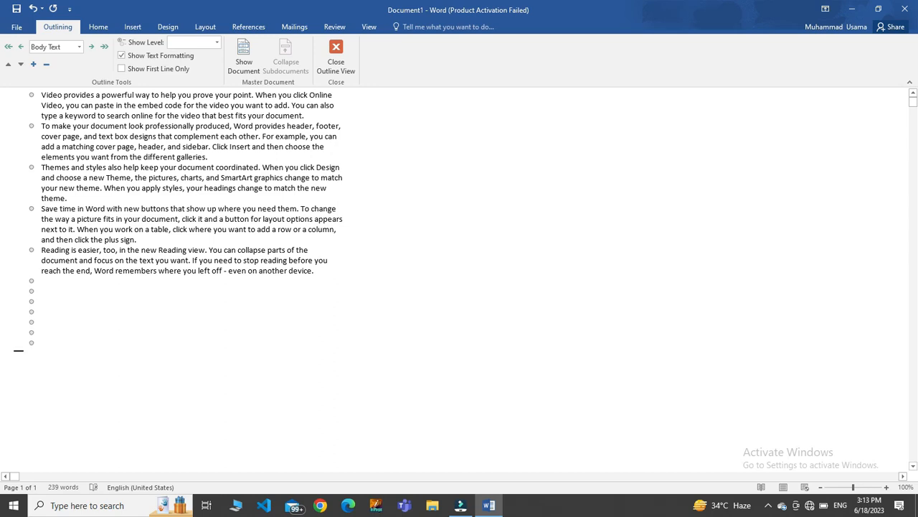
# Move through the blank outline items below the sample text and close Outline view.
pyautogui.press('Up')
pyautogui.press('Up')
pyautogui.press('Up')
pyautogui.press('Up')
pyautogui.press('Up')
pyautogui.press('Up')
pyautogui.press('Down')
pyautogui.press('Down')
pyautogui.press('Down')
pyautogui.click(332, 62)
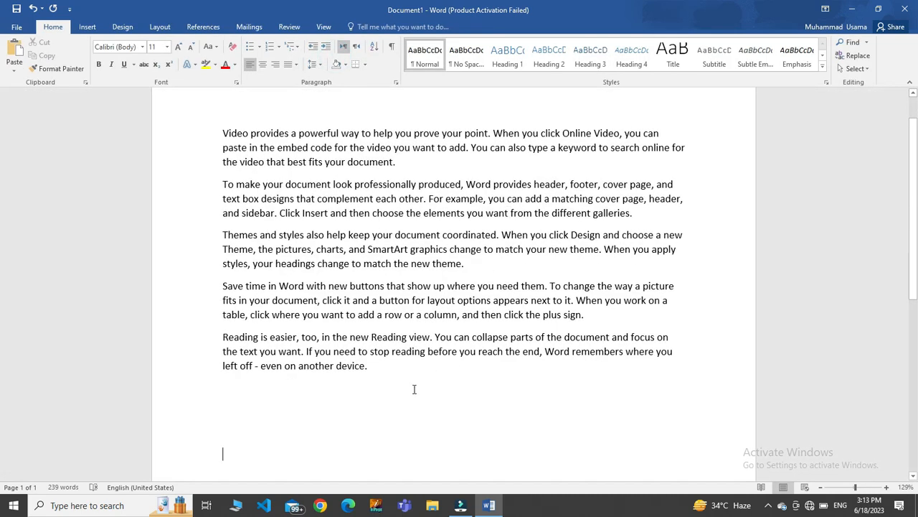
# Split the document window and show the last paragraphs in the upper pane and the first paragraphs in the lower pane.
pyautogui.click(414, 389)
pyautogui.hotkey('ctrl', 'alt', 's')
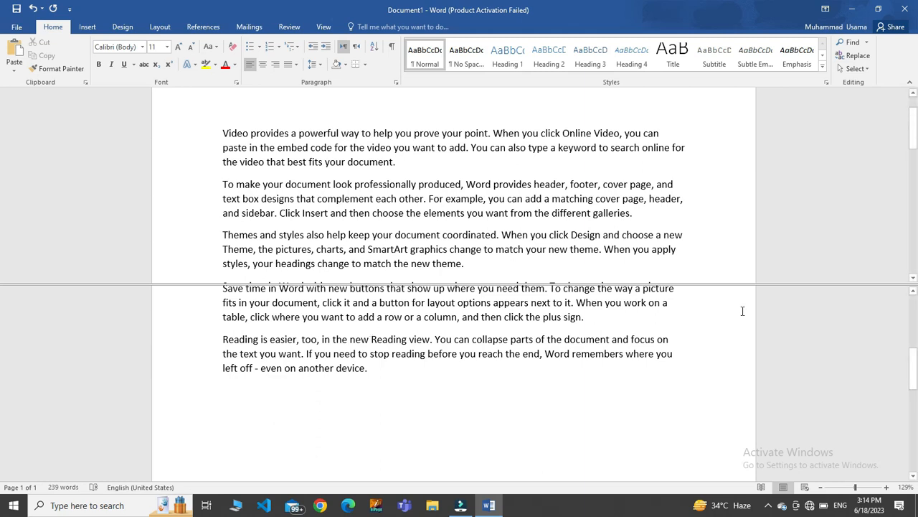
pyautogui.scroll(5, 1, 337)
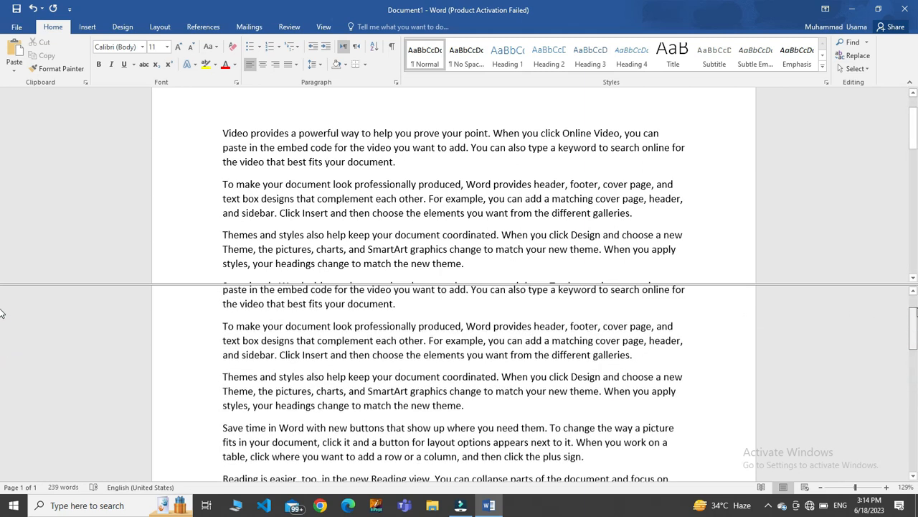
pyautogui.scroll(-5, 1, 296)
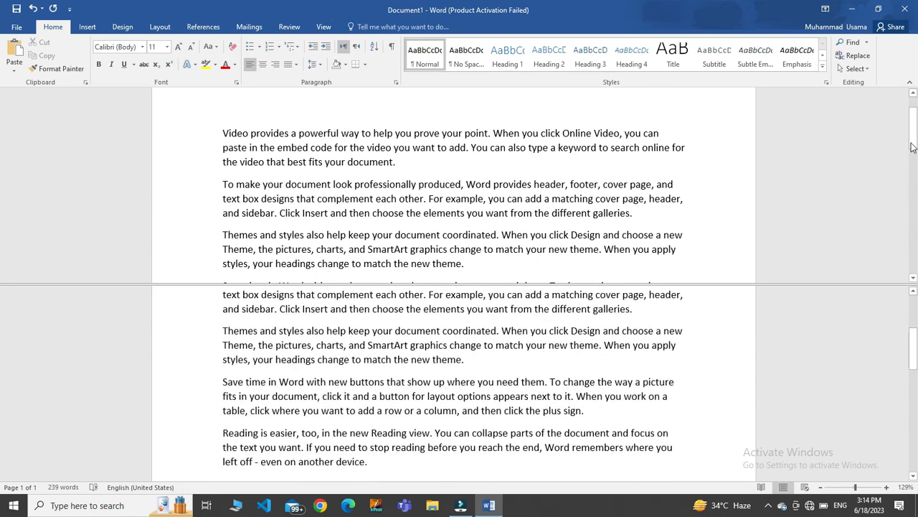
pyautogui.moveTo(915, 143); pyautogui.dragTo(915, 169)
pyautogui.moveTo(914, 354); pyautogui.dragTo(916, 314)
# Delete the word "help" from the first paragraph in the lower pane and show the same paragraph in the upper pane.
pyautogui.click(392, 378)
pyautogui.doubleClick(383, 377)
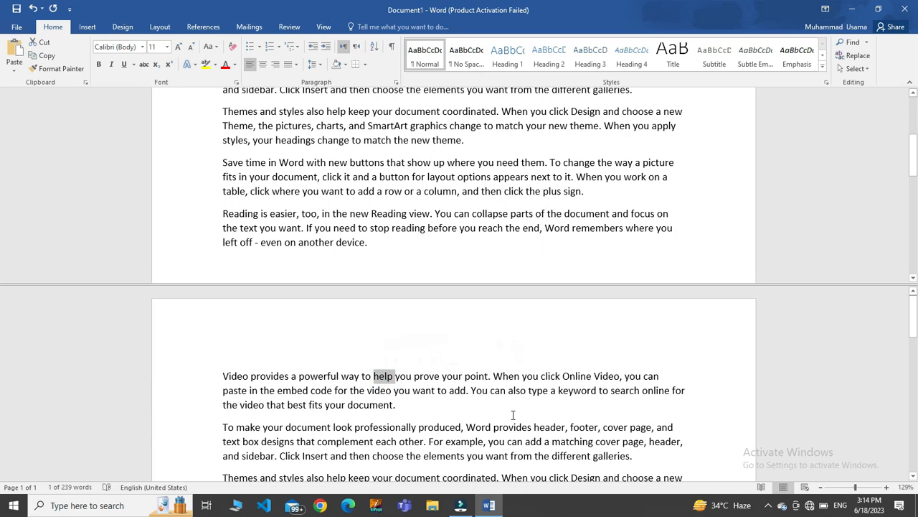
pyautogui.press('Delete')
pyautogui.moveTo(915, 158); pyautogui.dragTo(917, 114)
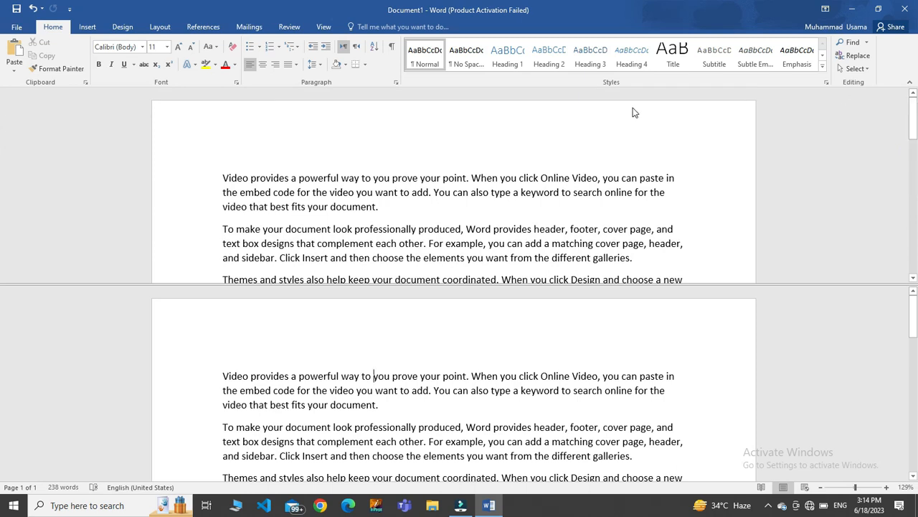
# Reinsert the word "help" before "you prove your point" in the lower pane's first paragraph.
pyautogui.click(376, 377)
pyautogui.doubleClick(376, 376)
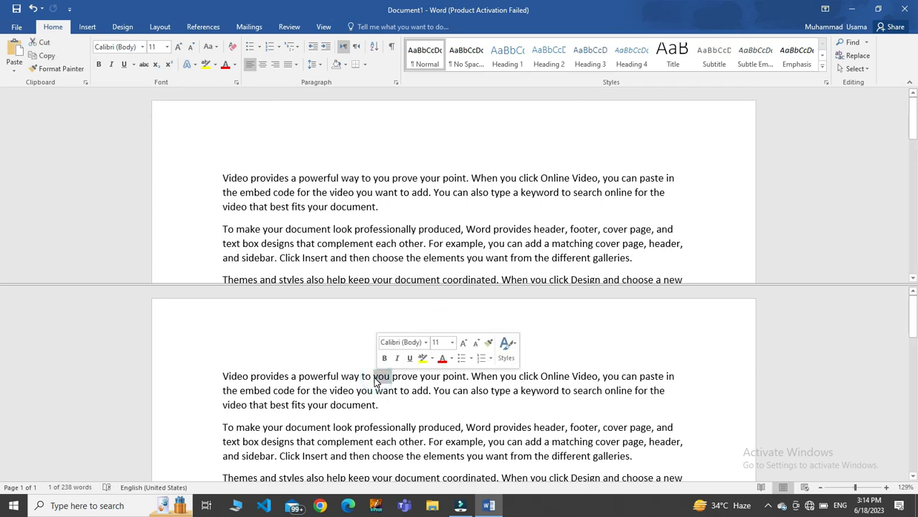
pyautogui.click(374, 380)
pyautogui.write('help')
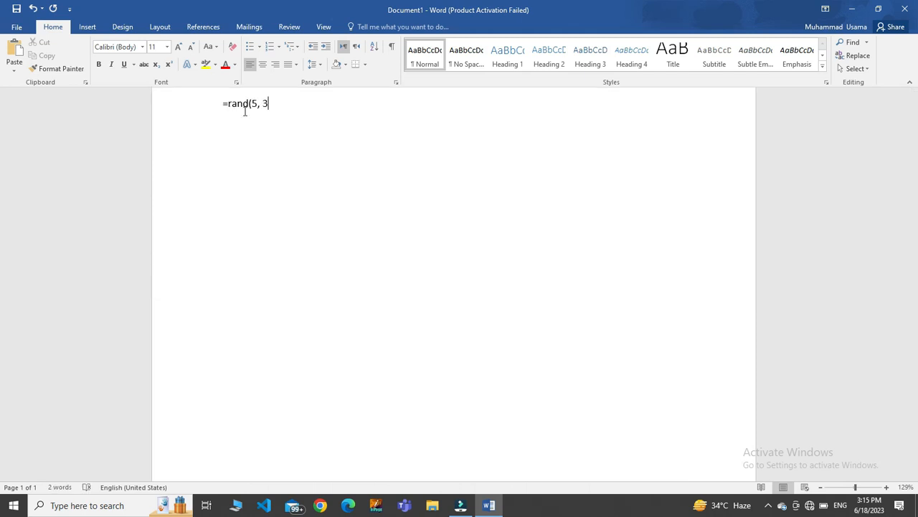
# Complete the formula =rand(5, 3) and generate the sample paragraphs.
pyautogui.write(')')
pyautogui.press('Return')
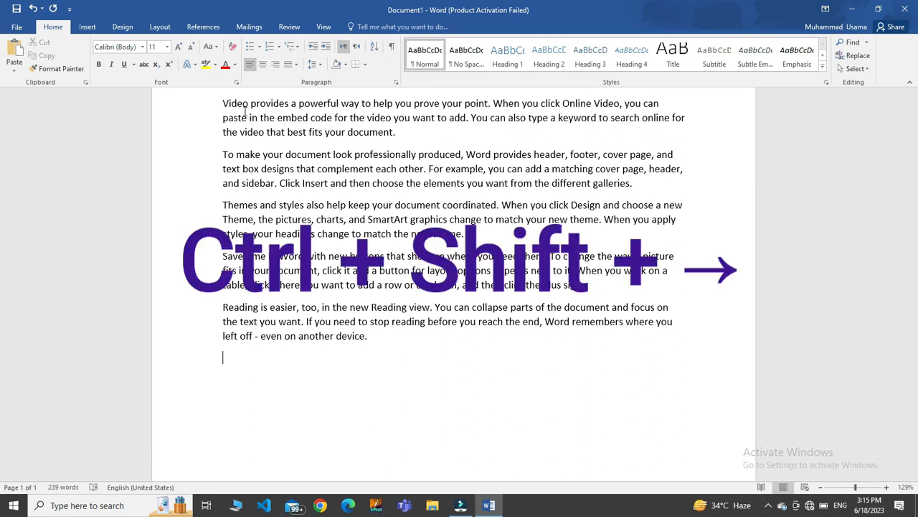
# Select the word "Video" forward from the start of the first paragraph, clear the selection and select it again.
pyautogui.hotkey('ctrl', 'shift', 'Right')
pyautogui.press('Up')
pyautogui.press('Up')
pyautogui.press('Up')
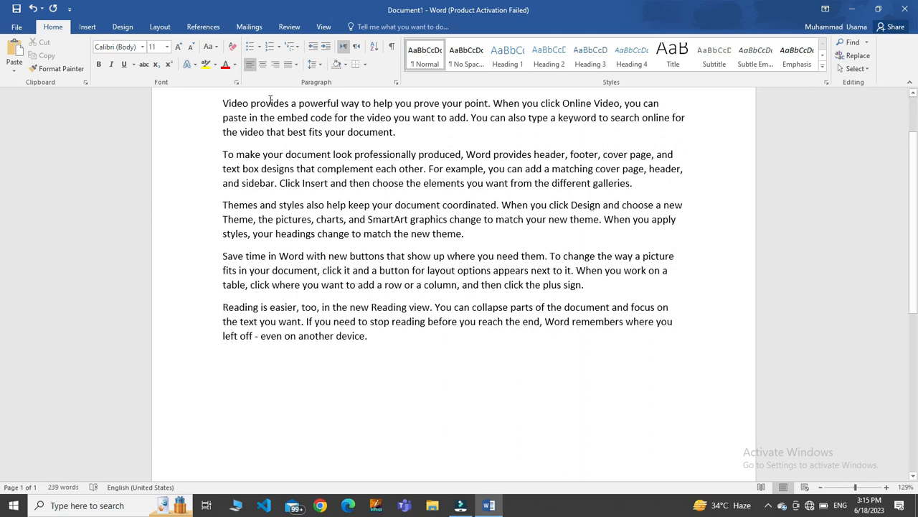
pyautogui.click(223, 104)
pyautogui.hotkey('ctrl', 'shift', 'Right')
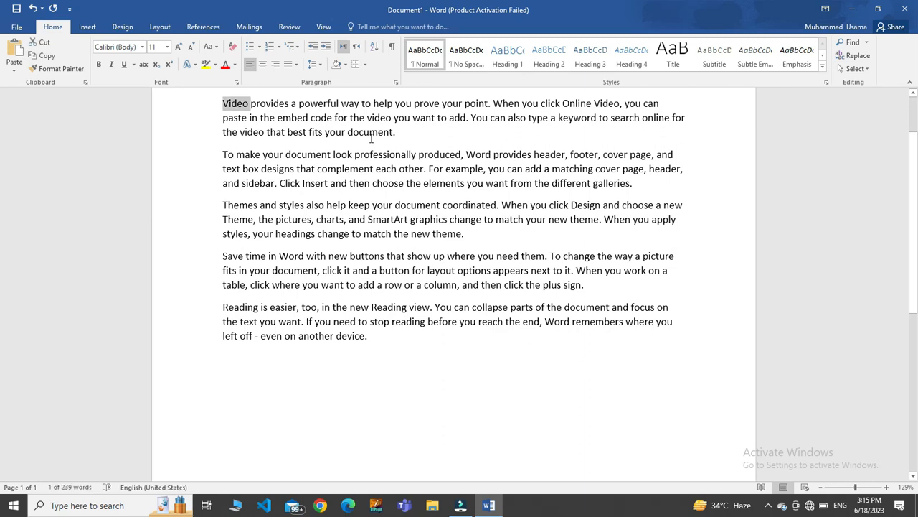
pyautogui.press('Left')
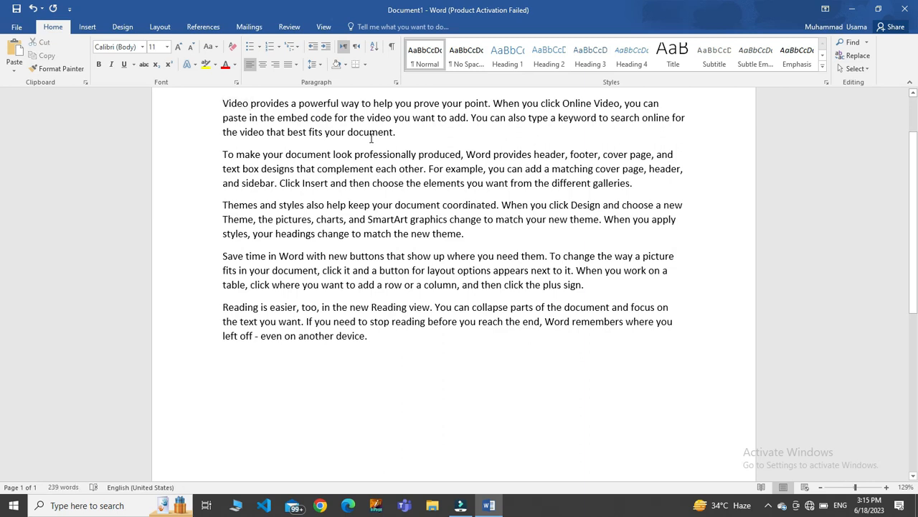
pyautogui.hotkey('ctrl', 'shift', 'Right')
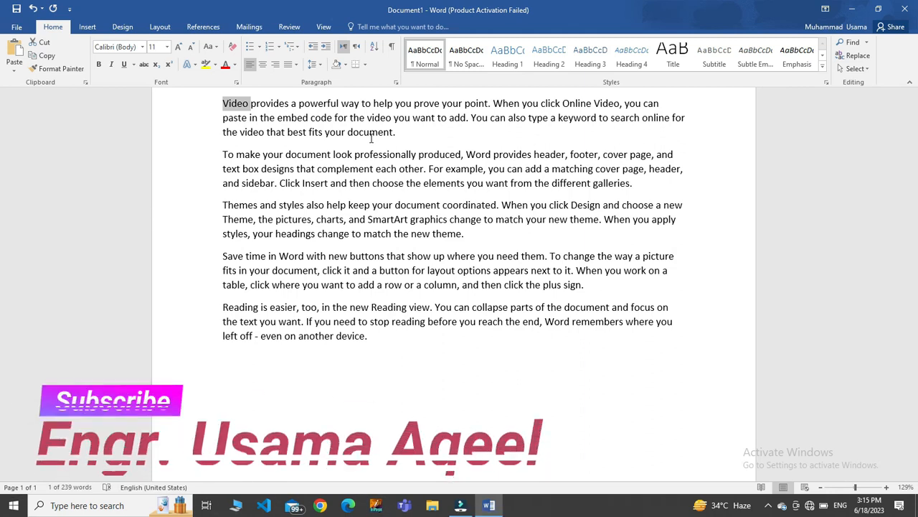
# Select the word "Video" backward from its end, clear the selection and place the cursor inside "provides".
pyautogui.press('Down')
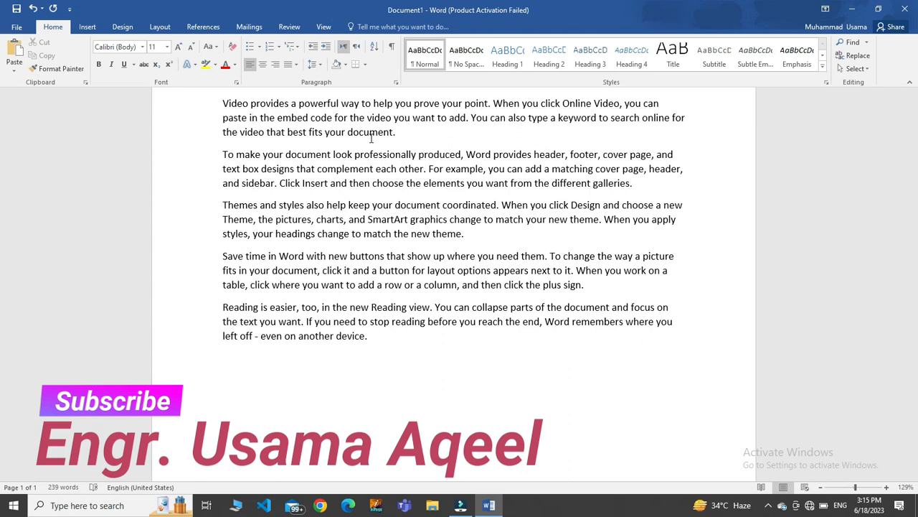
pyautogui.press('Down')
pyautogui.press('Up')
pyautogui.press('Up')
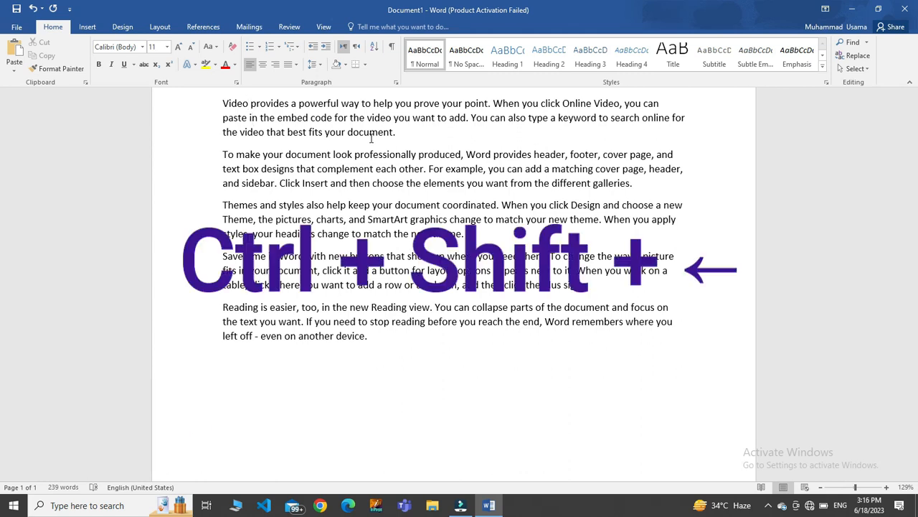
pyautogui.hotkey('ctrl', 'shift', 'Left')
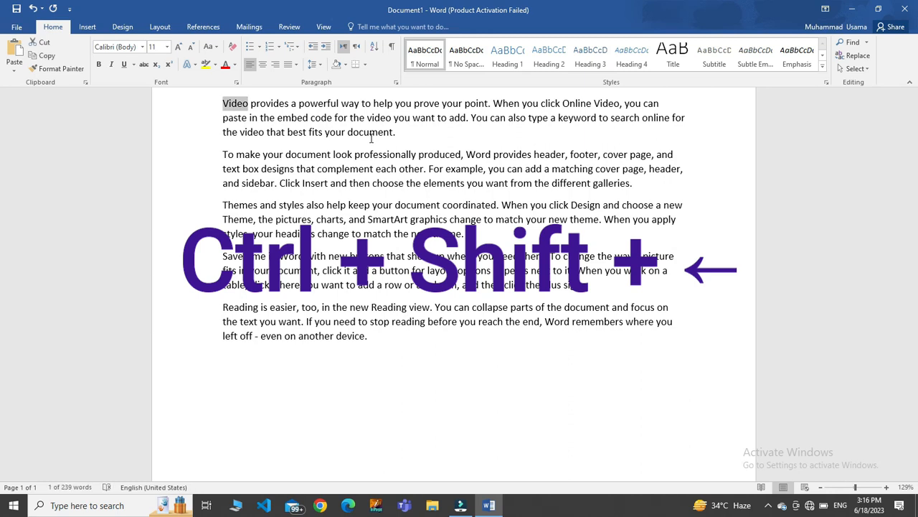
pyautogui.press('Right')
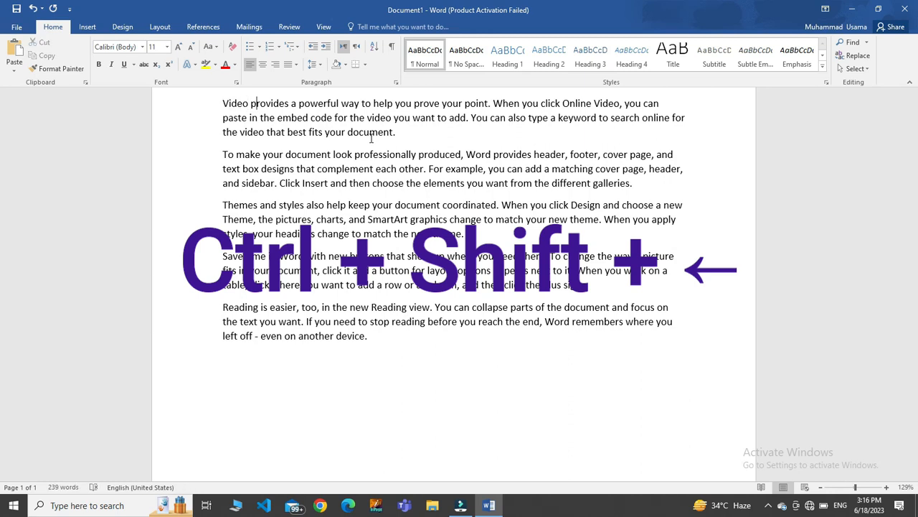
pyautogui.hotkey('ctrl', 'shift', 'Right')
pyautogui.press('Left')
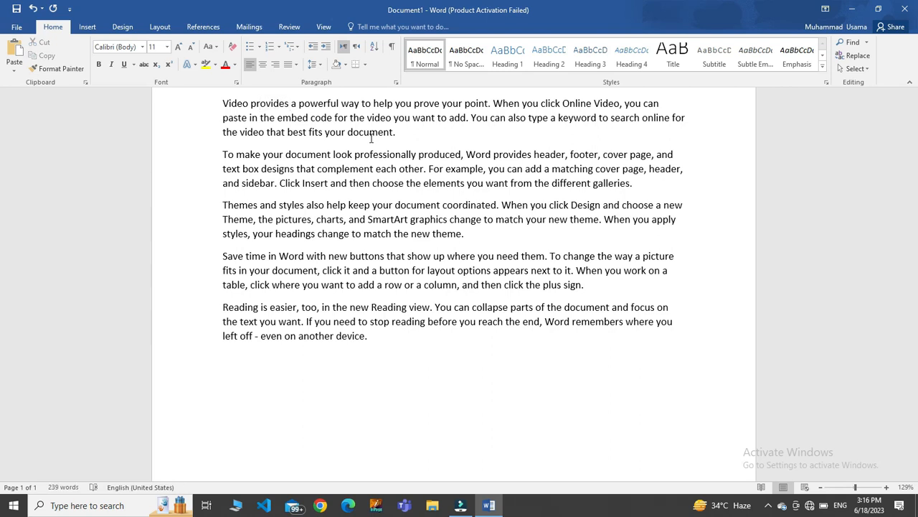
# Format the word "provides" in the first paragraph as all capitals.
pyautogui.hotkey('ctrl', 'shift', 'a')
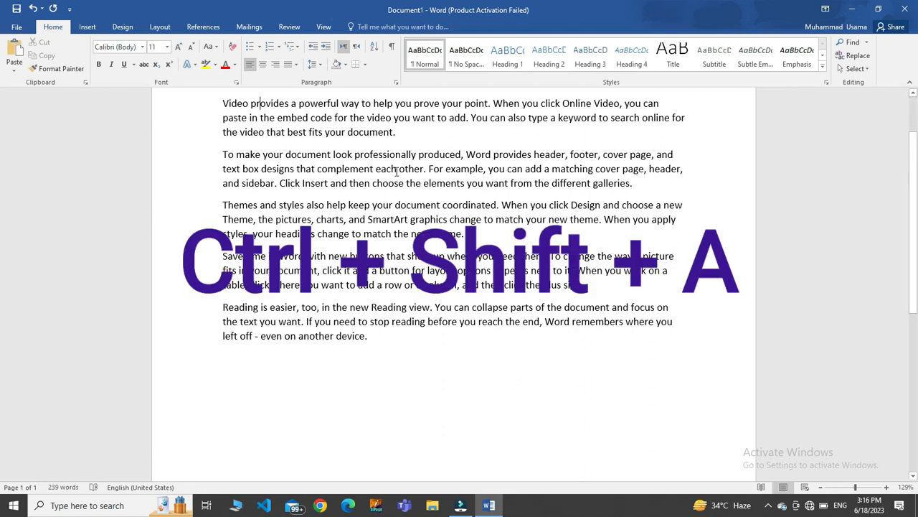
pyautogui.hotkey('ctrl', 'shift', 'a')
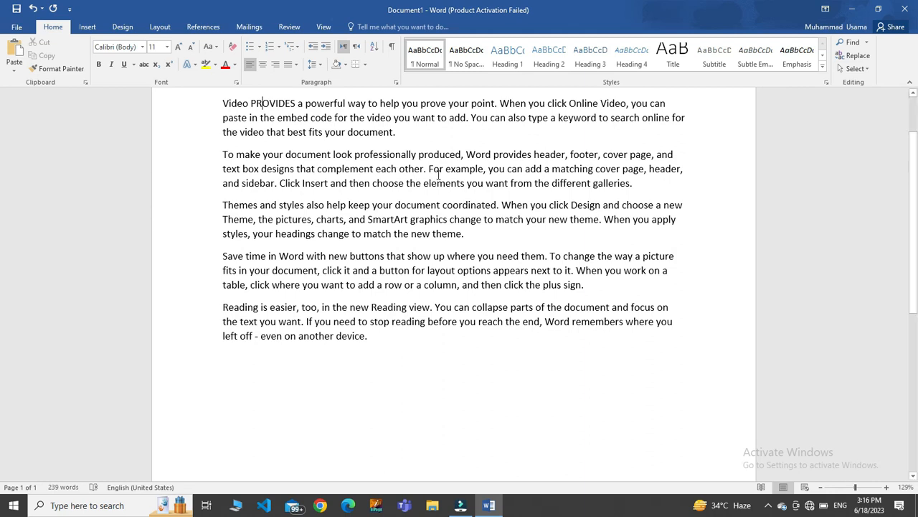
# Change the case of all sample paragraphs to uppercase and undo the change.
pyautogui.moveTo(401, 342); pyautogui.dragTo(219, 99)
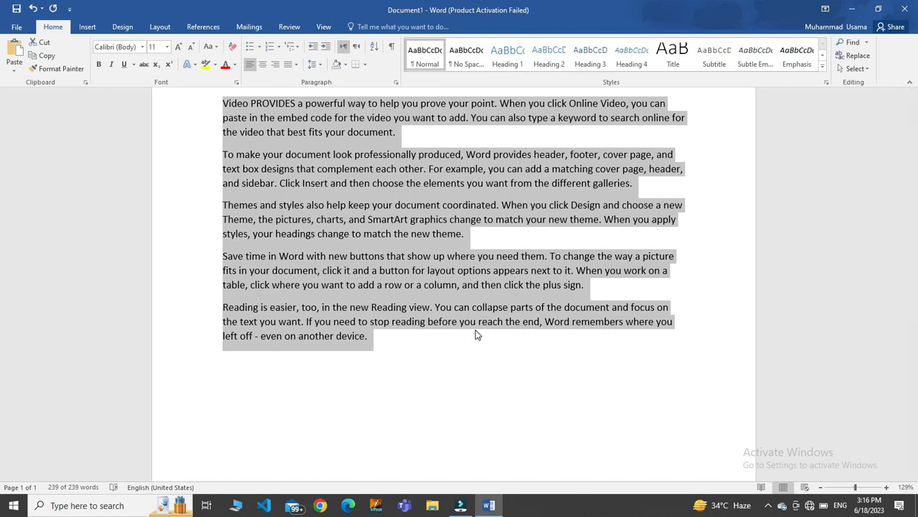
pyautogui.hotkey('shift', 'F3')
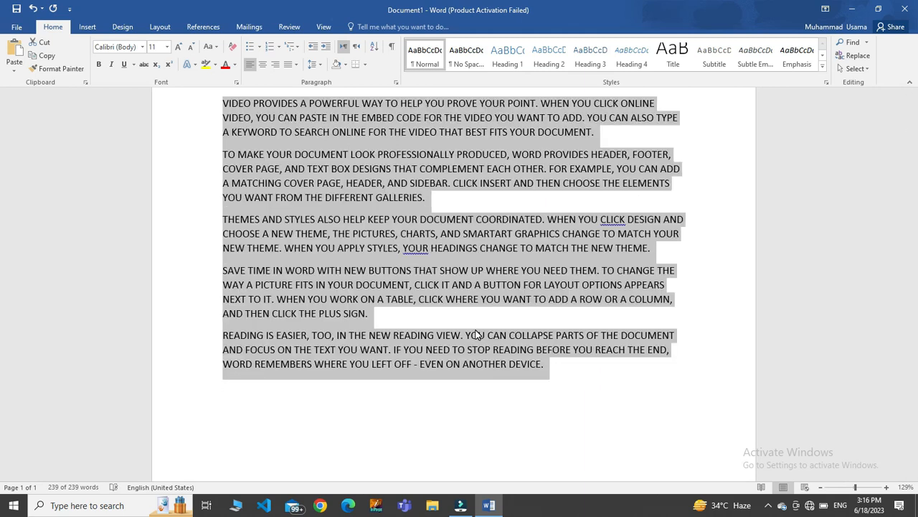
pyautogui.hotkey('ctrl', 'z')
# Apply a double underline to the last paragraph, starting "Reading is easier", and clear the selection.
pyautogui.moveTo(373, 351); pyautogui.dragTo(222, 307)
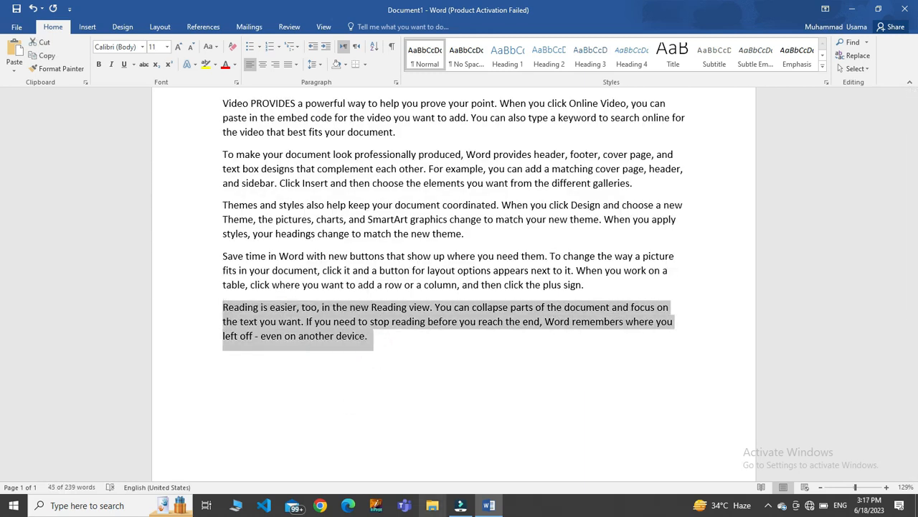
pyautogui.hotkey('ctrl', 'shift', 'd')
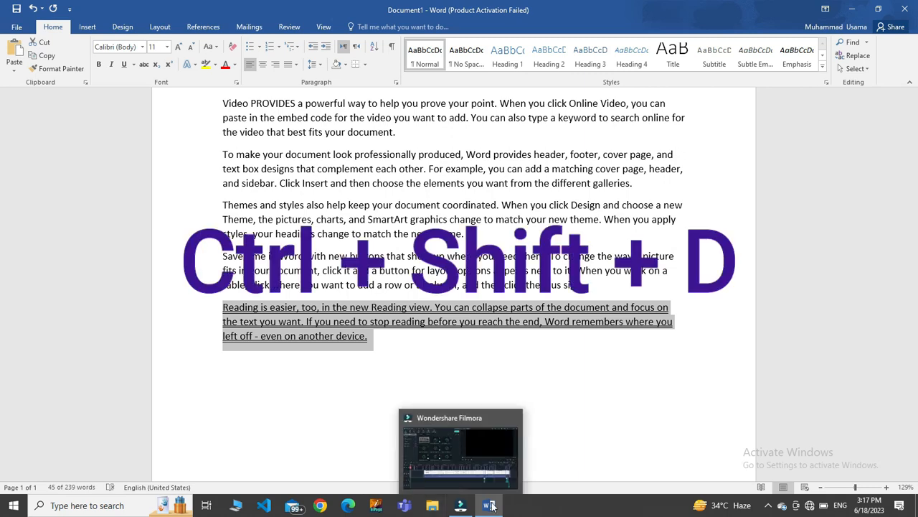
pyautogui.click(376, 347)
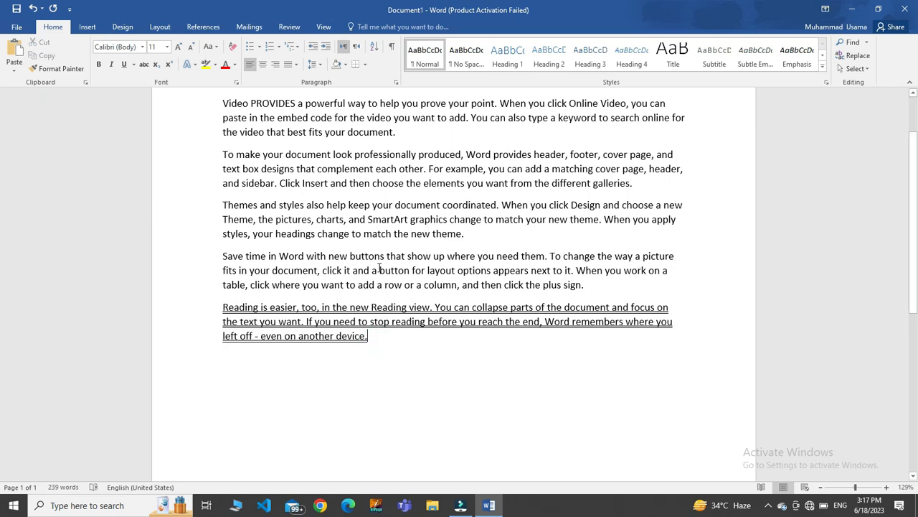
# Format the fourth paragraph, starting "Save time in Word", as a bulleted list item.
pyautogui.hotkey('ctrl', 'shift', 'e')
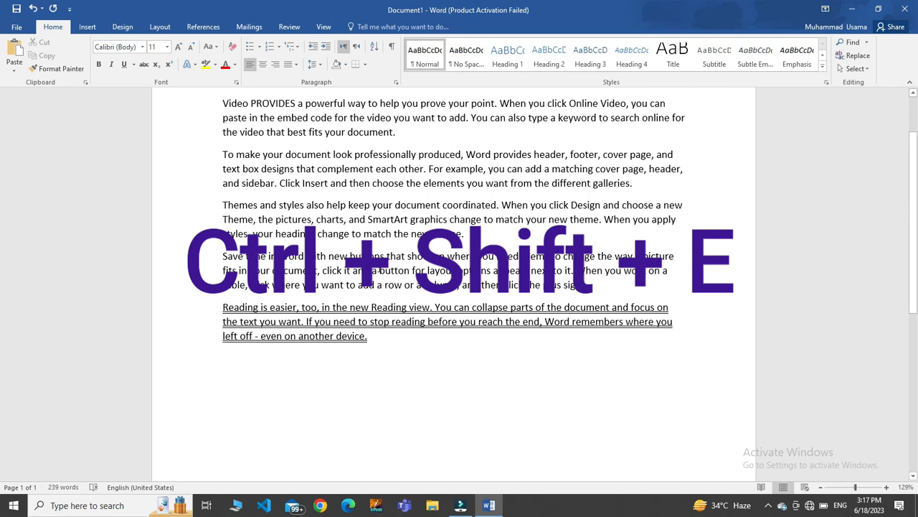
pyautogui.moveTo(602, 291); pyautogui.dragTo(180, 258)
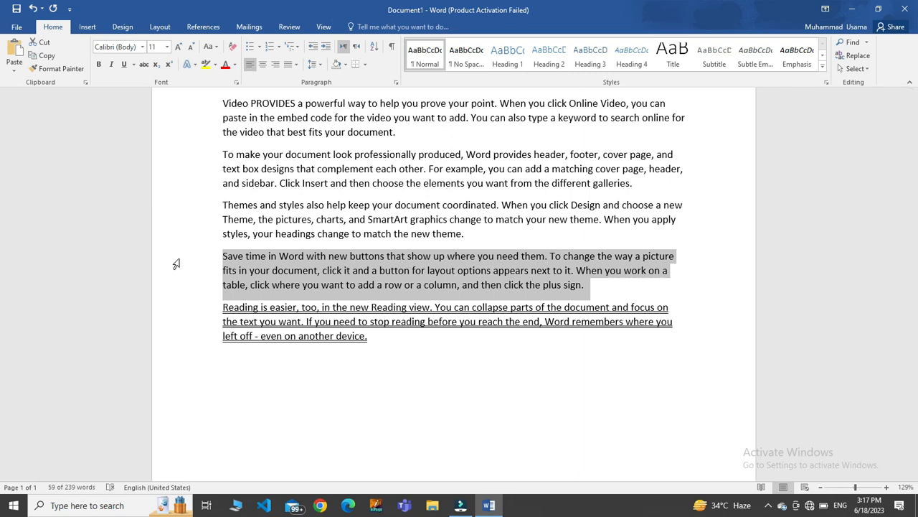
pyautogui.click(233, 259)
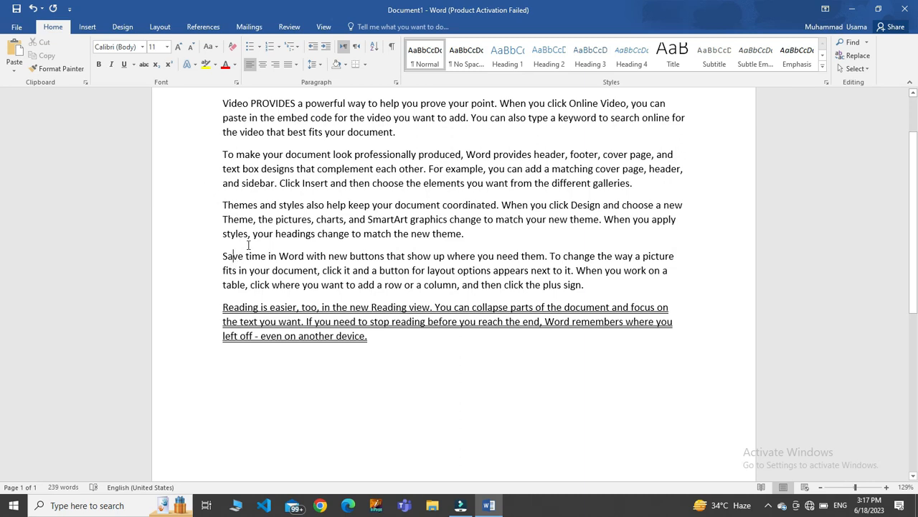
pyautogui.hotkey('ctrl', 'shift', 'l')
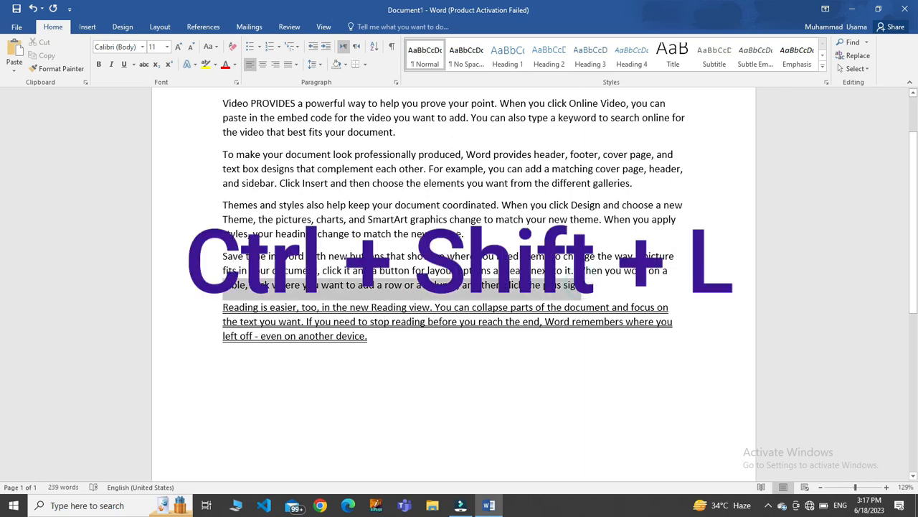
pyautogui.doubleClick(188, 266)
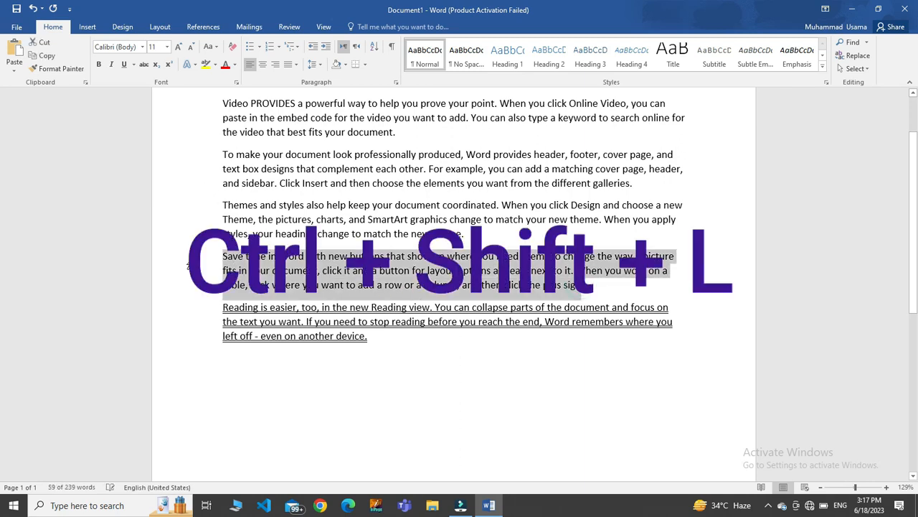
pyautogui.hotkey('ctrl', 'shift', 'l')
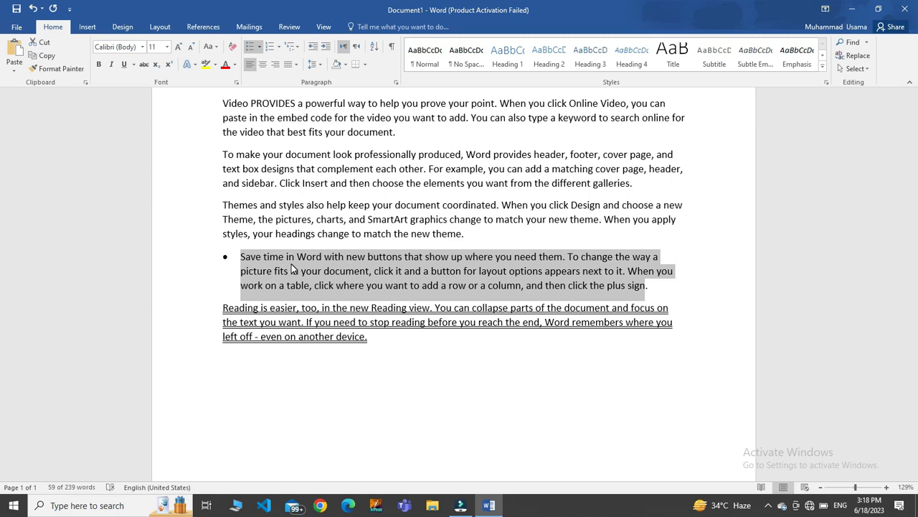
# Show the paragraph marks and other hidden formatting symbols, and hide them again.
pyautogui.hotkey('ctrl', 'shift', '8')
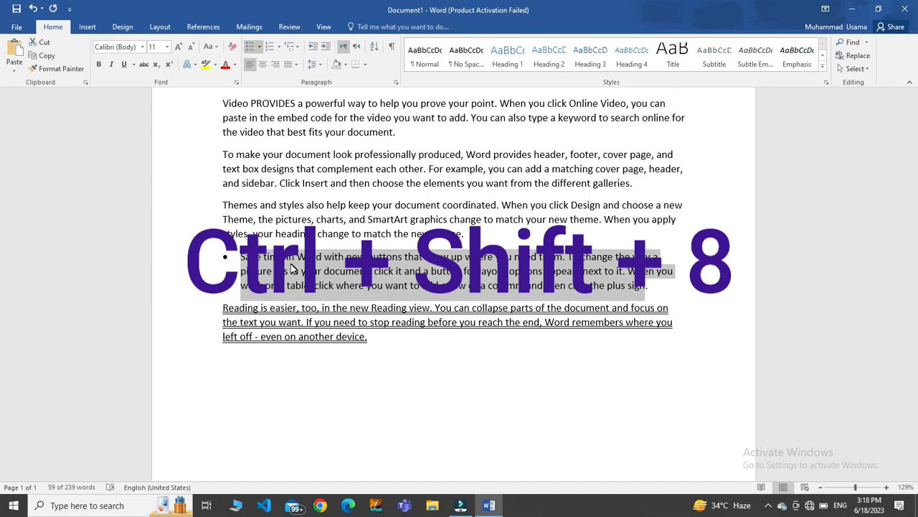
pyautogui.hotkey('ctrl', 'shift', '8')
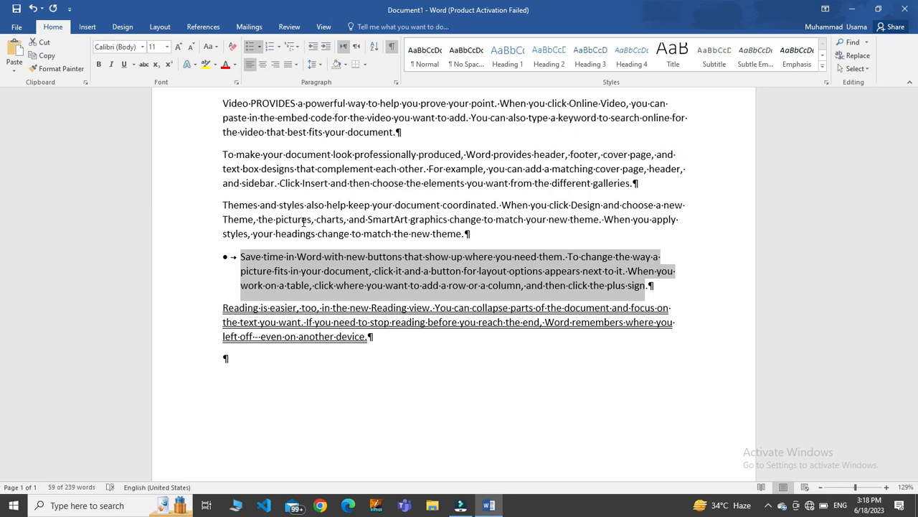
pyautogui.hotkey('ctrl', 'shift', '8')
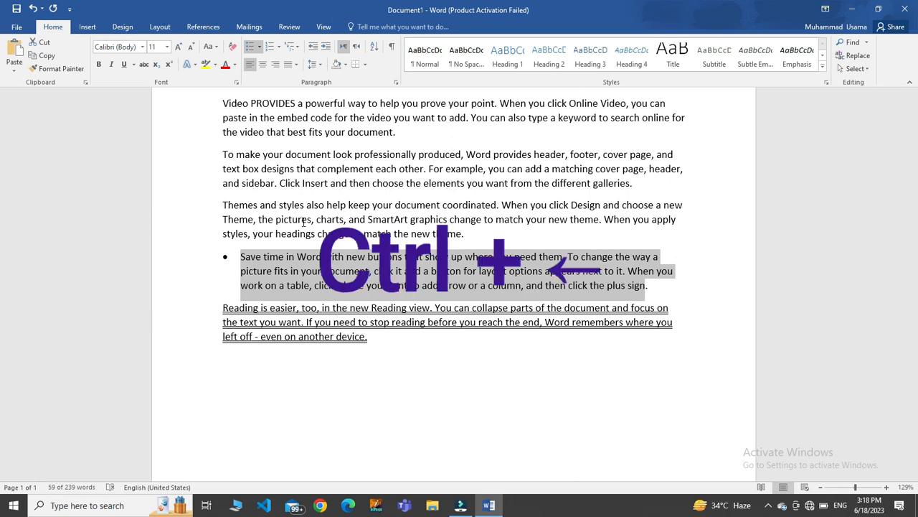
# Move the text cursor by words and paragraphs from the third paragraph to the empty line at the document's end.
pyautogui.hotkey('ctrl', 'Left')
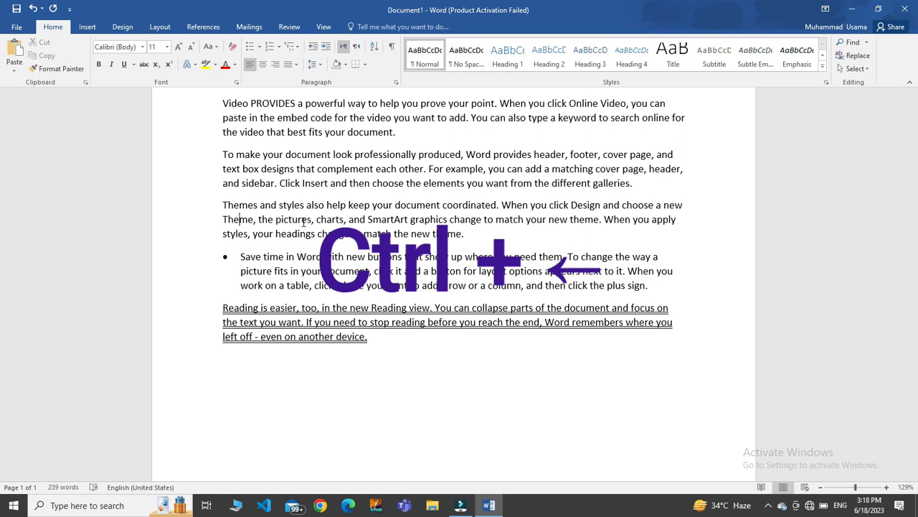
pyautogui.press('Up')
pyautogui.hotkey('ctrl', 'Right')
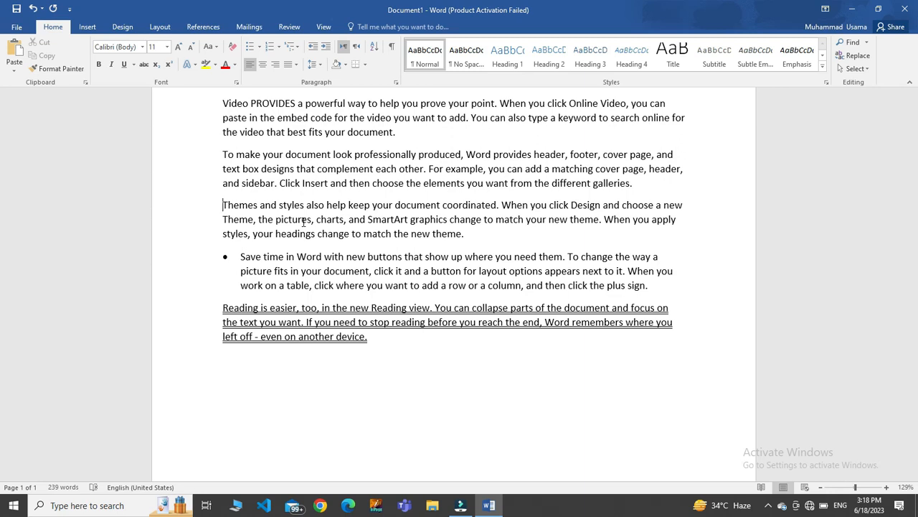
pyautogui.hotkey('ctrl', 'Right')
pyautogui.hotkey('ctrl', 'Up')
pyautogui.hotkey('ctrl', 'Down')
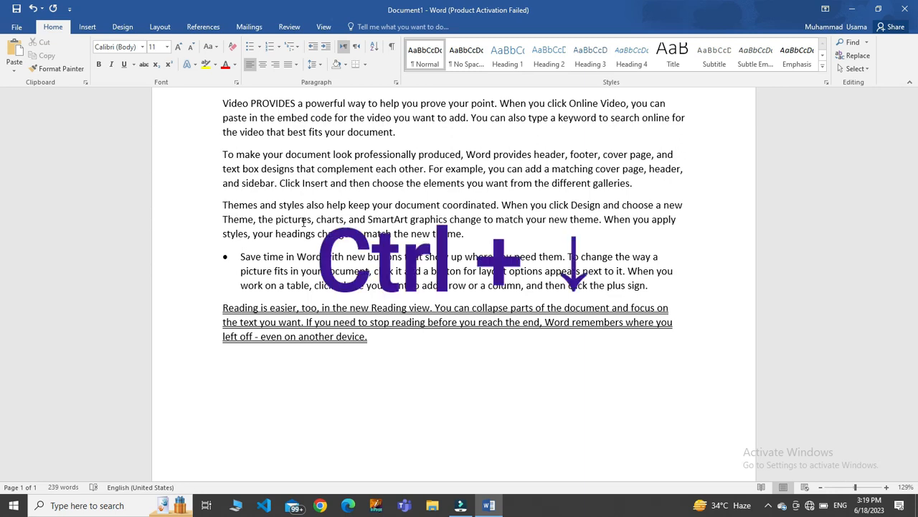
pyautogui.hotkey('ctrl', 'Down')
pyautogui.hotkey('ctrl', 'Down')
pyautogui.hotkey('ctrl', 'Down')
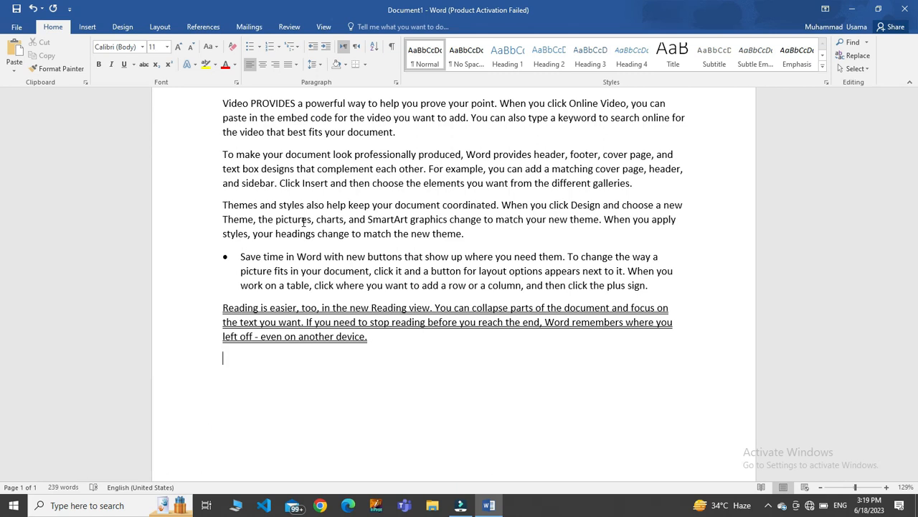
# Delete the word "professionally" from the first sentence of the second paragraph.
pyautogui.click(386, 153)
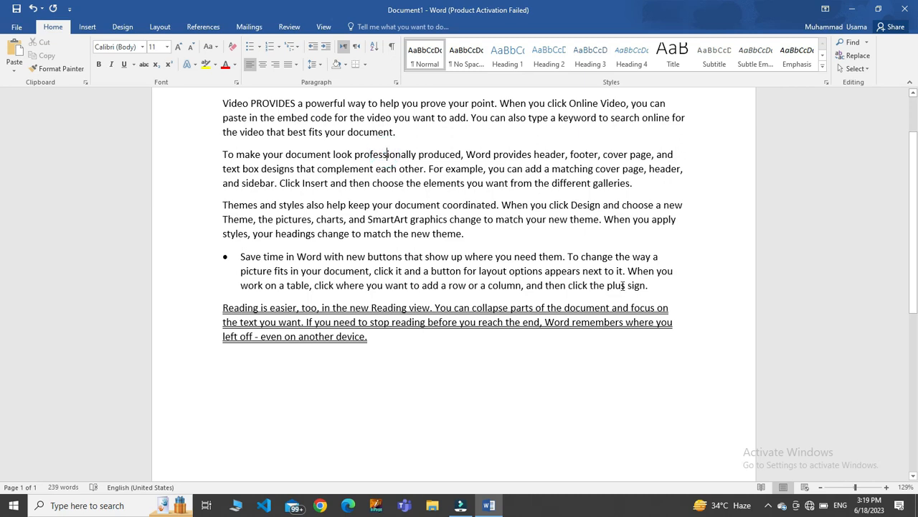
pyautogui.hotkey('ctrl', 'Delete')
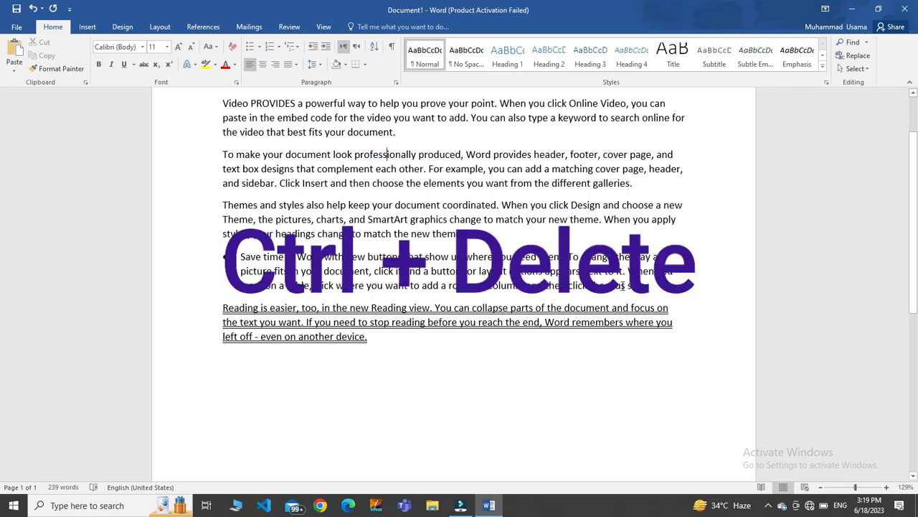
pyautogui.click(394, 153)
pyautogui.hotkey('ctrl', 'Delete')
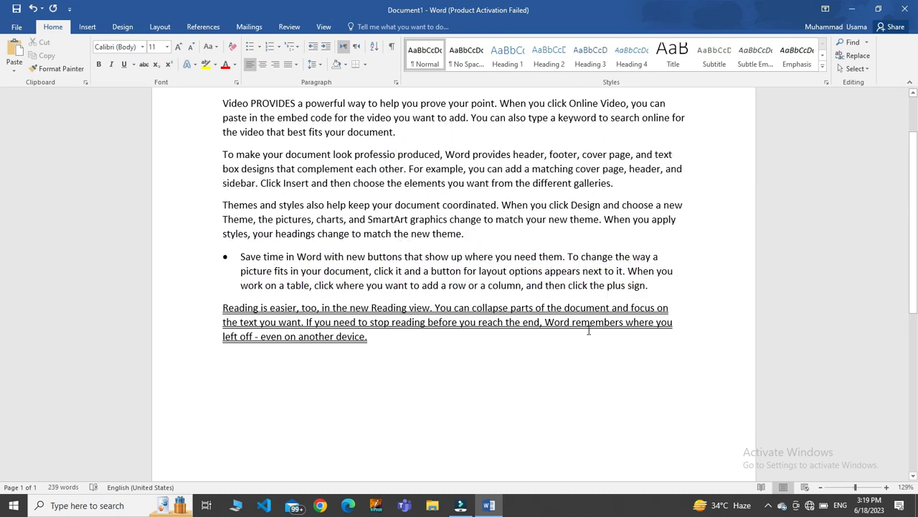
pyautogui.click(357, 156)
pyautogui.hotkey('ctrl', 'Delete')
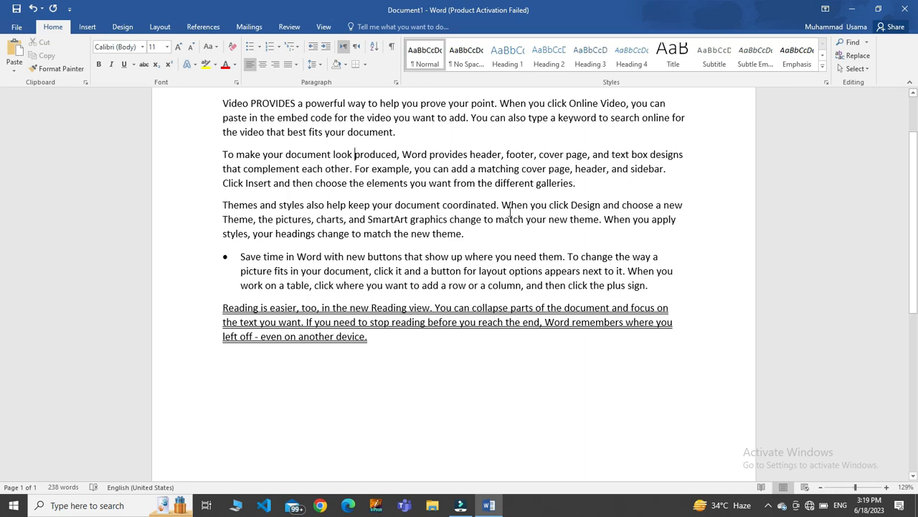
# Delete "SmartArt", the "chart" part of "charts" and "document" from the third paragraph.
pyautogui.click(367, 220)
pyautogui.hotkey('ctrl', 'Delete')
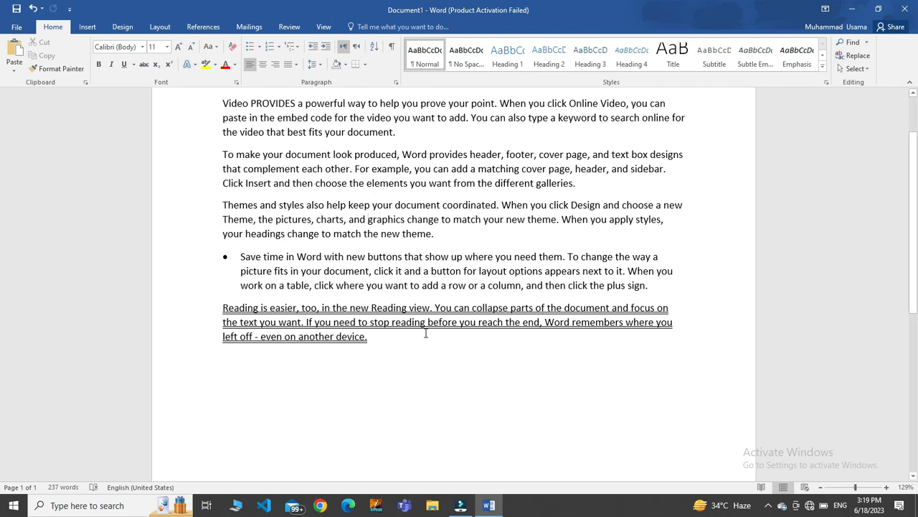
pyautogui.click(341, 219)
pyautogui.hotkey('ctrl', 'BackSpace')
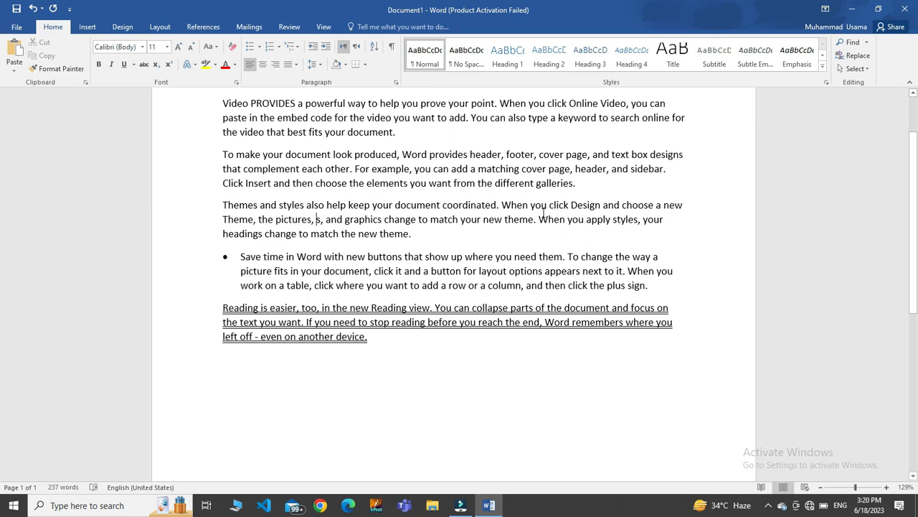
pyautogui.click(441, 203)
pyautogui.hotkey('ctrl', 'BackSpace')
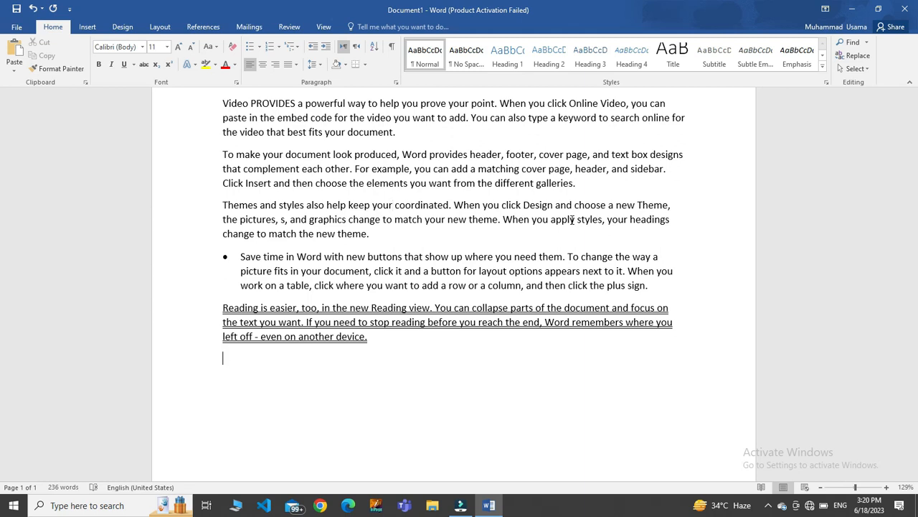
# Jump from the word "To" in the second paragraph to the document's end and back to its beginning.
pyautogui.doubleClick(227, 155)
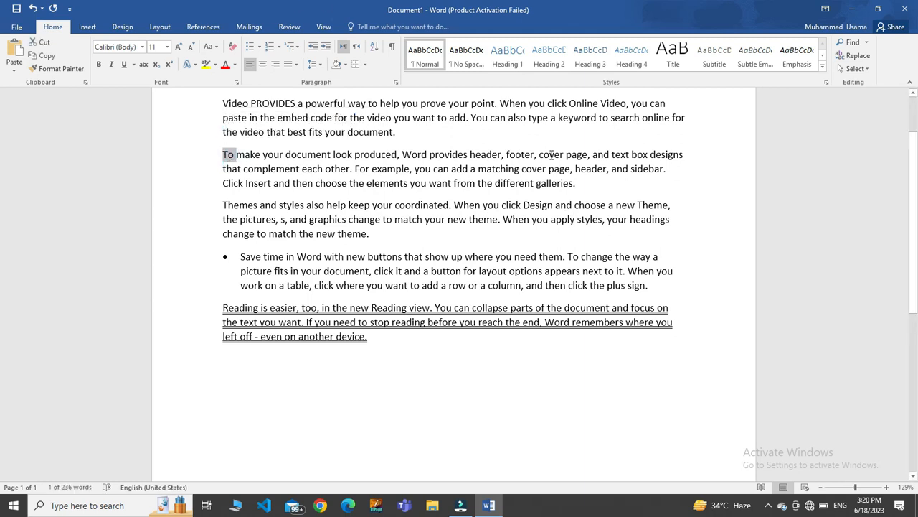
pyautogui.hotkey('ctrl', 'End')
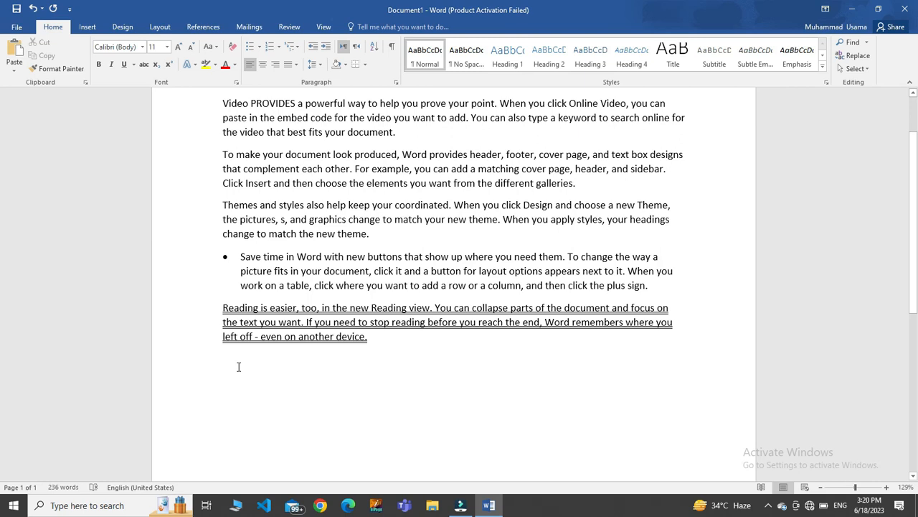
pyautogui.hotkey('ctrl', 'Home')
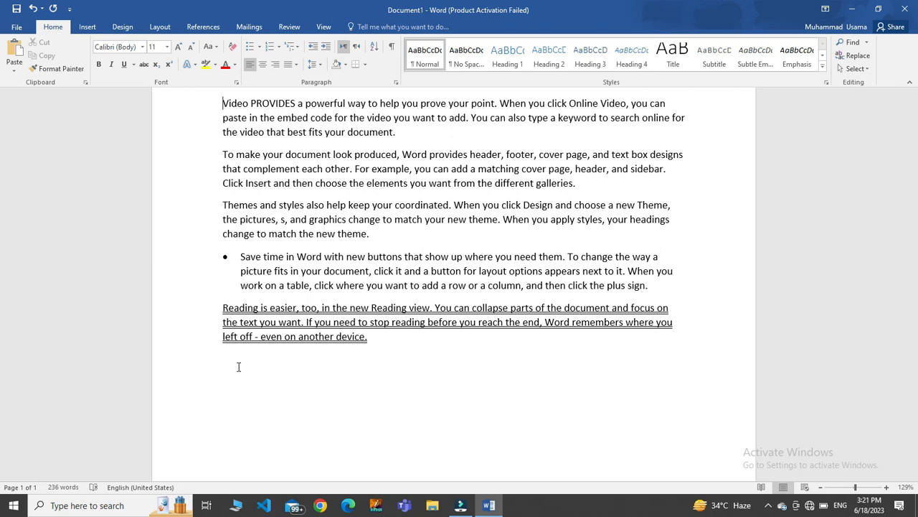
# Clear the character formatting from the third paragraph's last line through the last paragraph, removing the double underline, and deselect the text.
pyautogui.moveTo(379, 345); pyautogui.dragTo(231, 247)
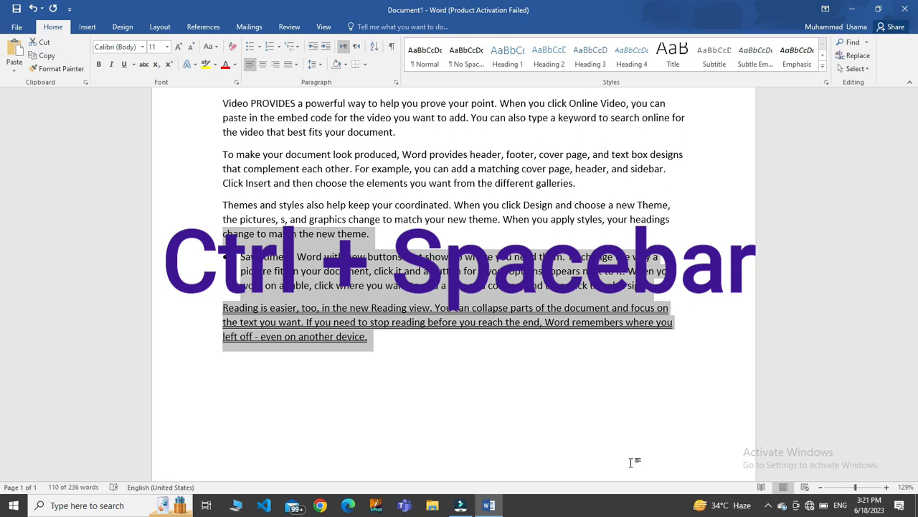
pyautogui.hotkey('ctrl', 'space')
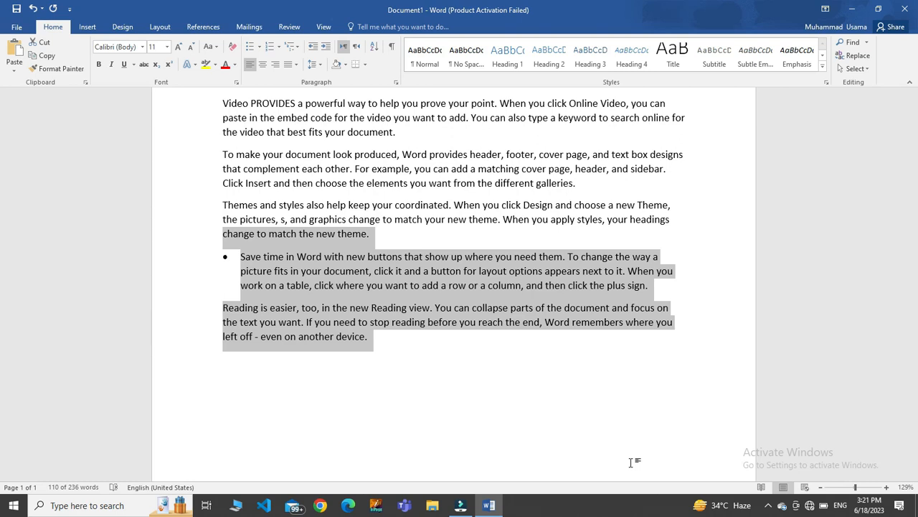
pyautogui.click(631, 462)
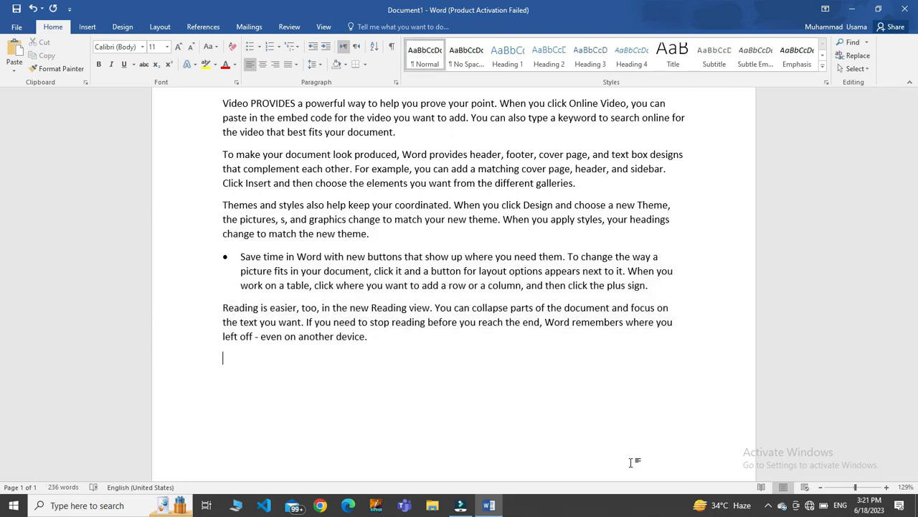
# Insert a nonbreaking space and a page break on the empty line below the last paragraph.
pyautogui.hotkey('ctrl', 'shift', 'space')
pyautogui.hotkey('ctrl', 'Return')
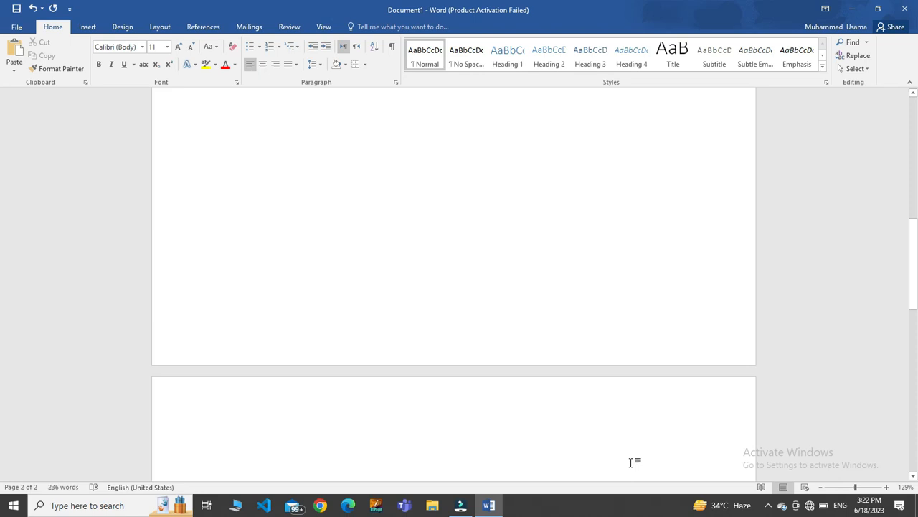
pyautogui.moveTo(912, 296); pyautogui.dragTo(912, 235)
pyautogui.click(470, 160)
pyautogui.press('Return')
pyautogui.press('Down')
pyautogui.press('Up')
pyautogui.press('Down')
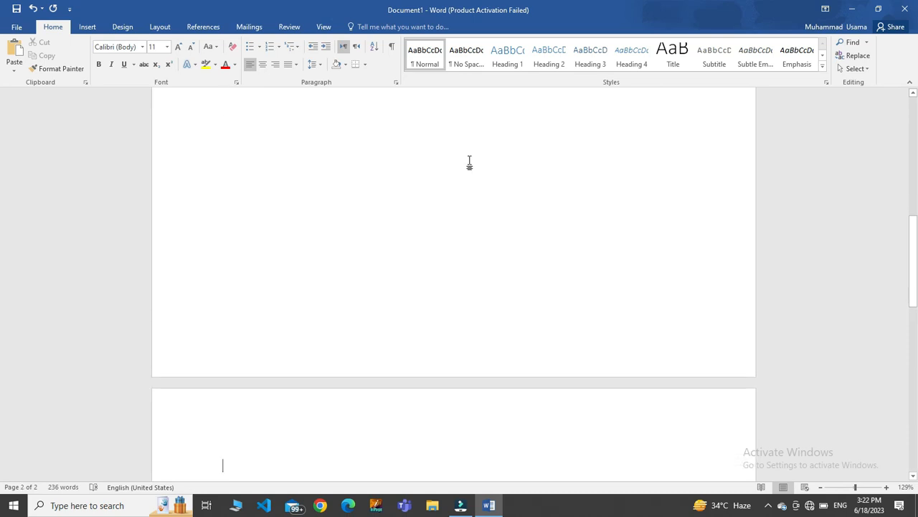
# Add another page break on the second page and return the cursor to the text on page 1.
pyautogui.hotkey('ctrl', 'Return')
pyautogui.press('Up')
pyautogui.press('Up')
pyautogui.press('Up')
pyautogui.press('Up')
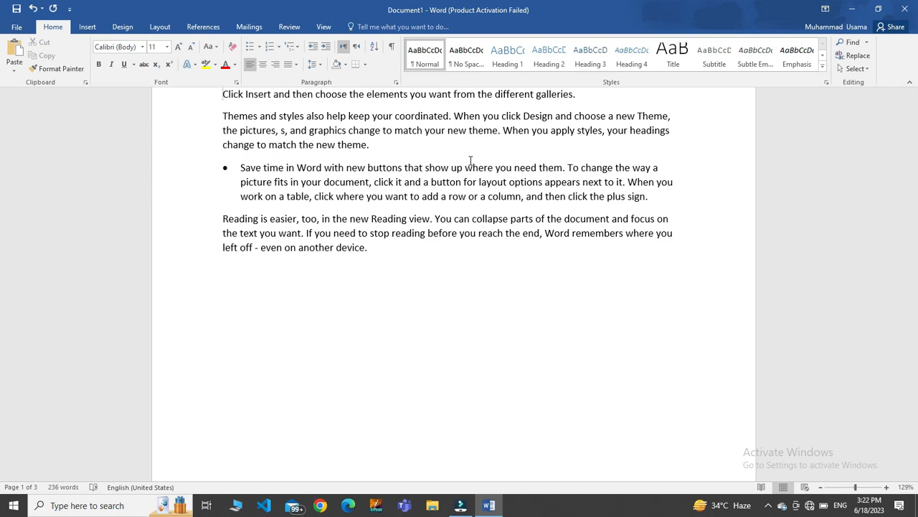
# Format the characters "ce." at the end of "device." in the last paragraph as subscript.
pyautogui.moveTo(369, 250); pyautogui.dragTo(354, 251)
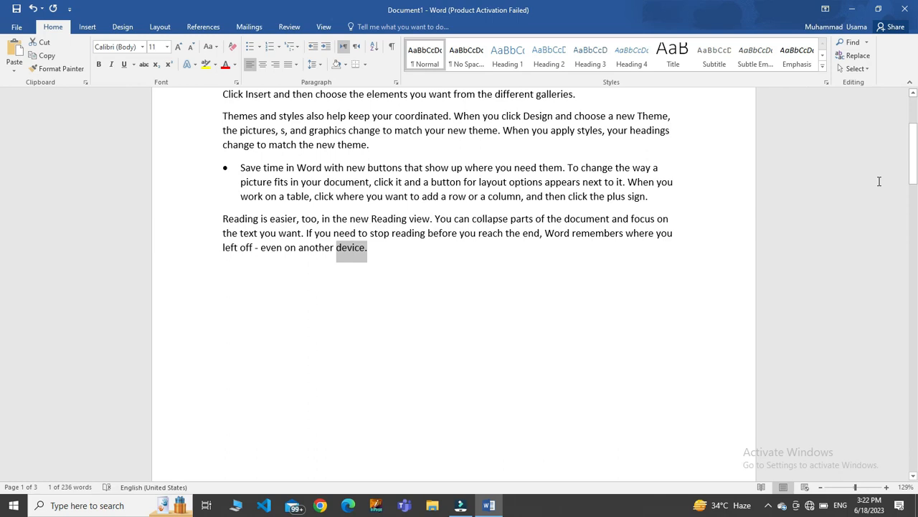
pyautogui.press('Right')
pyautogui.hotkey('shift', 'Left')
pyautogui.hotkey('shift', 'Left')
pyautogui.hotkey('shift', 'Left')
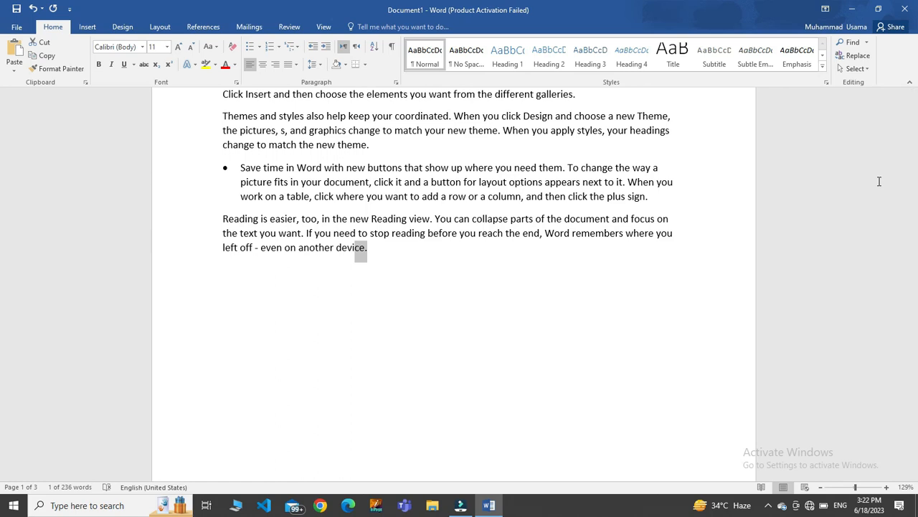
pyautogui.hotkey('ctrl', '=')
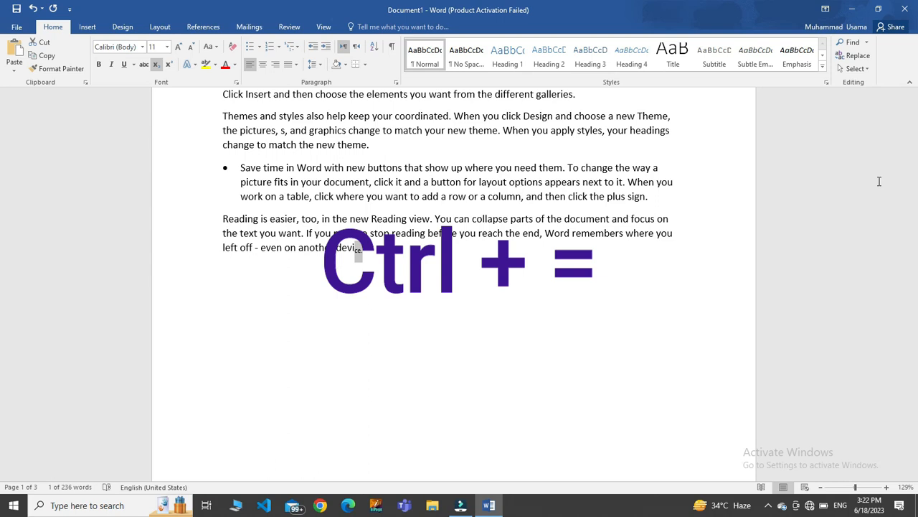
pyautogui.scroll(5, 879, 182)
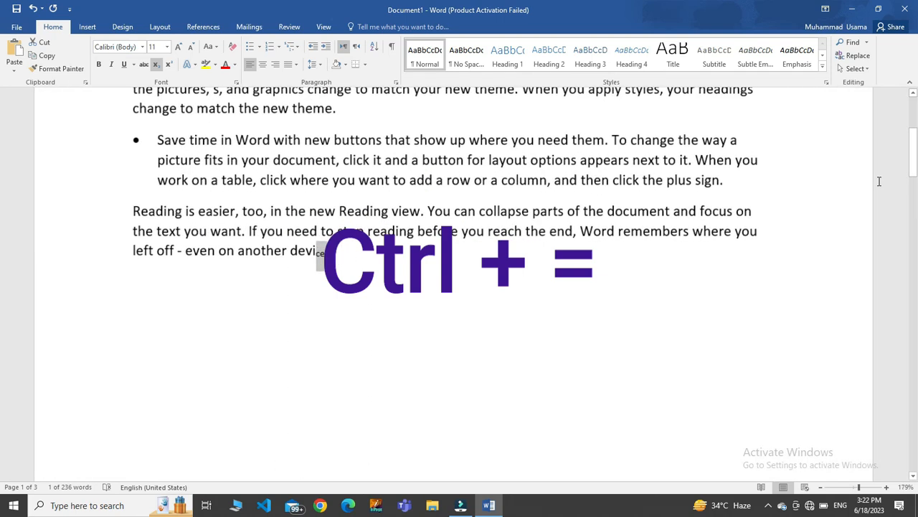